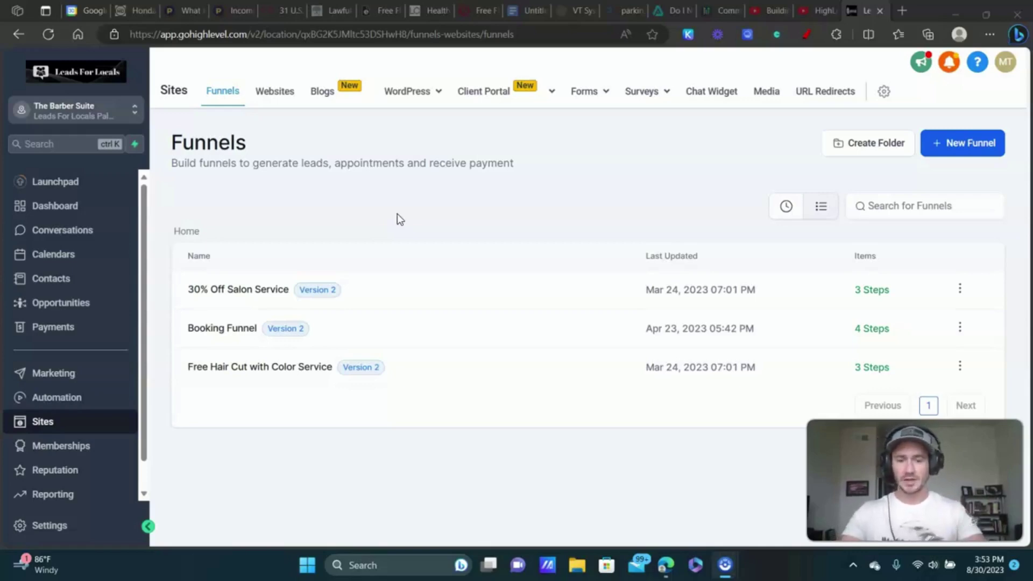
Browse the Beauty & Fashion templates in the funnel template library, then close the library without choosing one.
left_click(990, 144)
left_click(591, 228)
left_click(733, 418)
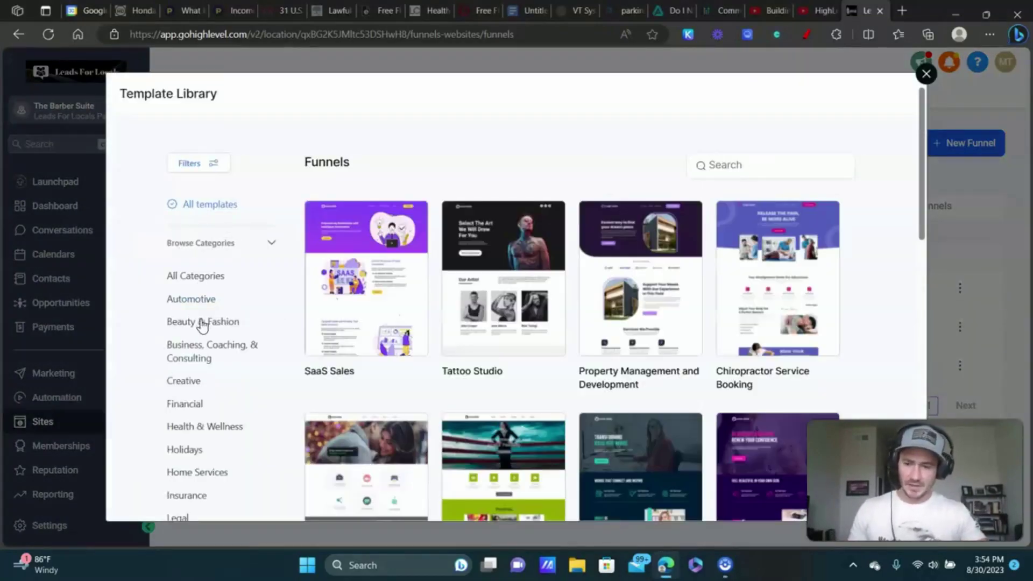
left_click(211, 326)
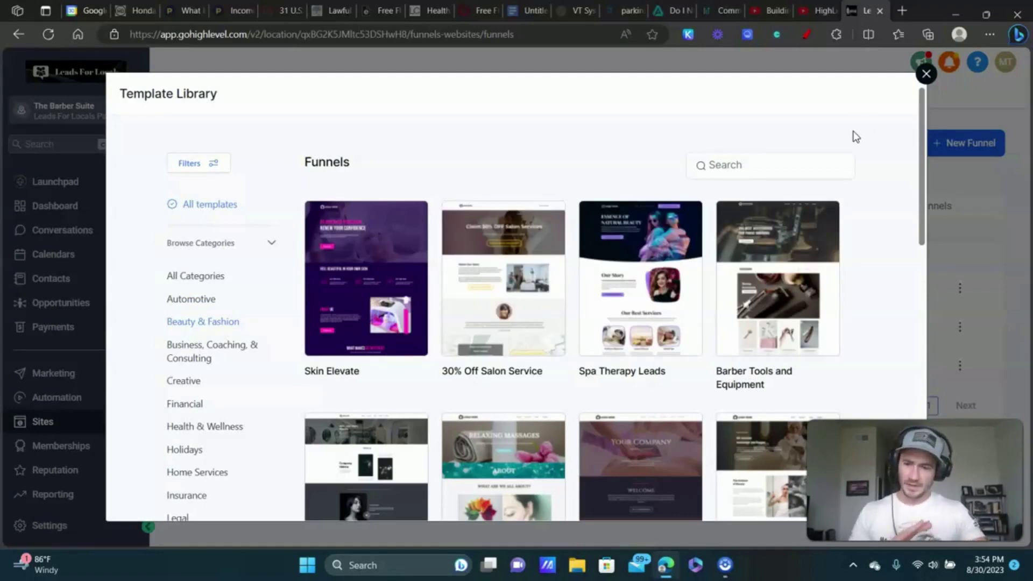
left_click(925, 75)
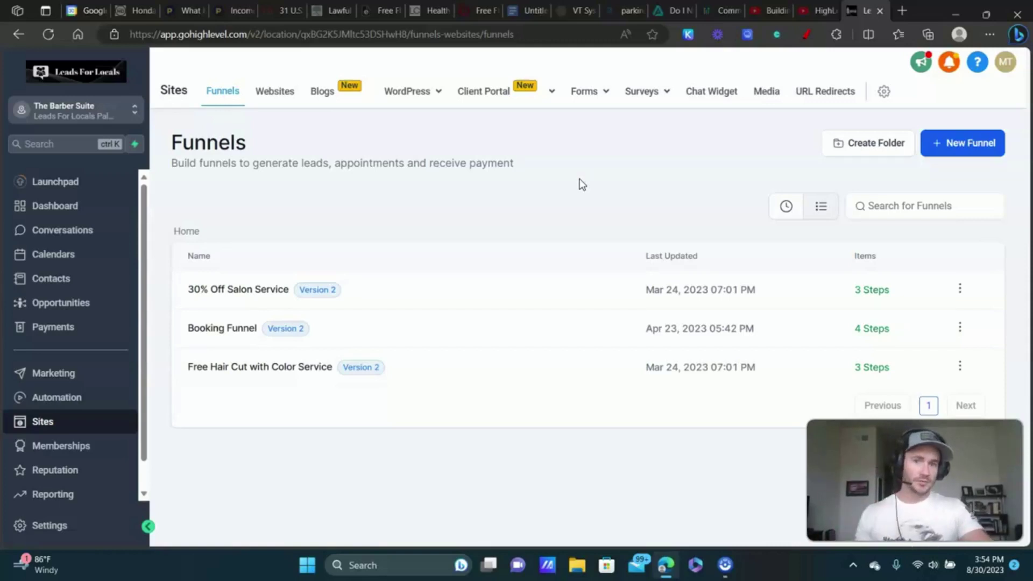
Open the "30% Hair Color or Salon Service" form for editing from the list of forms.
mouse_move(601, 102)
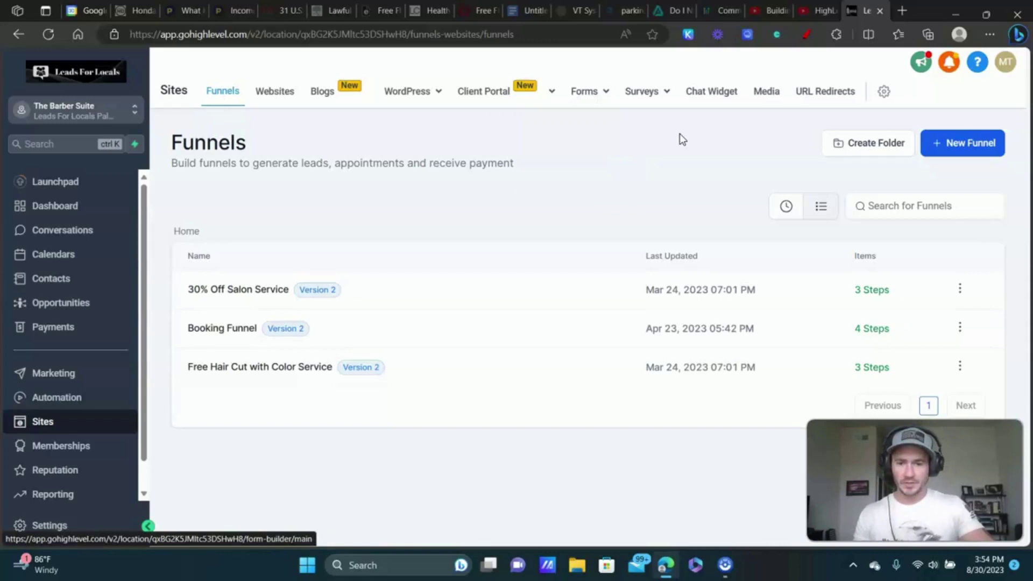
left_click(569, 123)
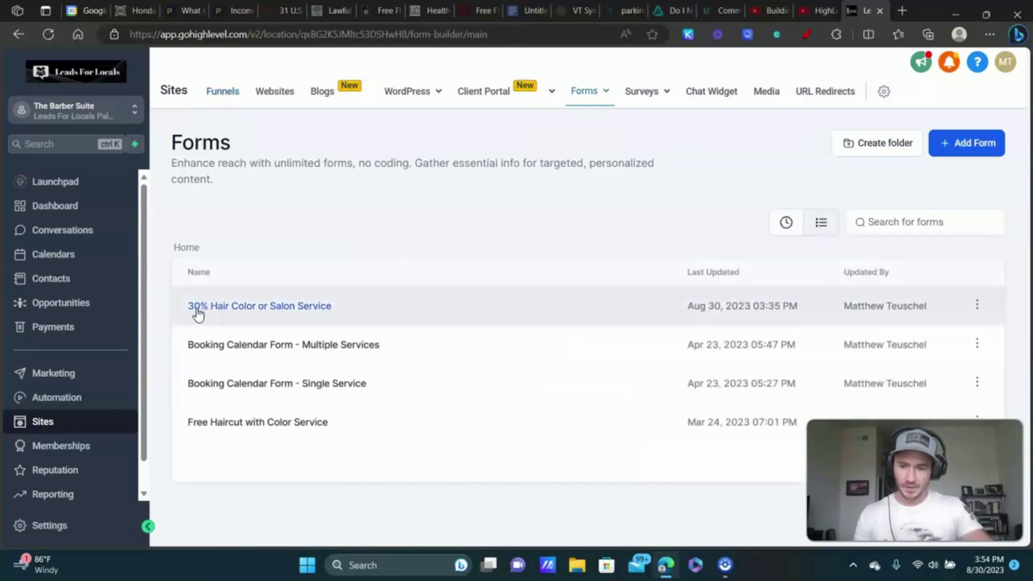
left_click(296, 306)
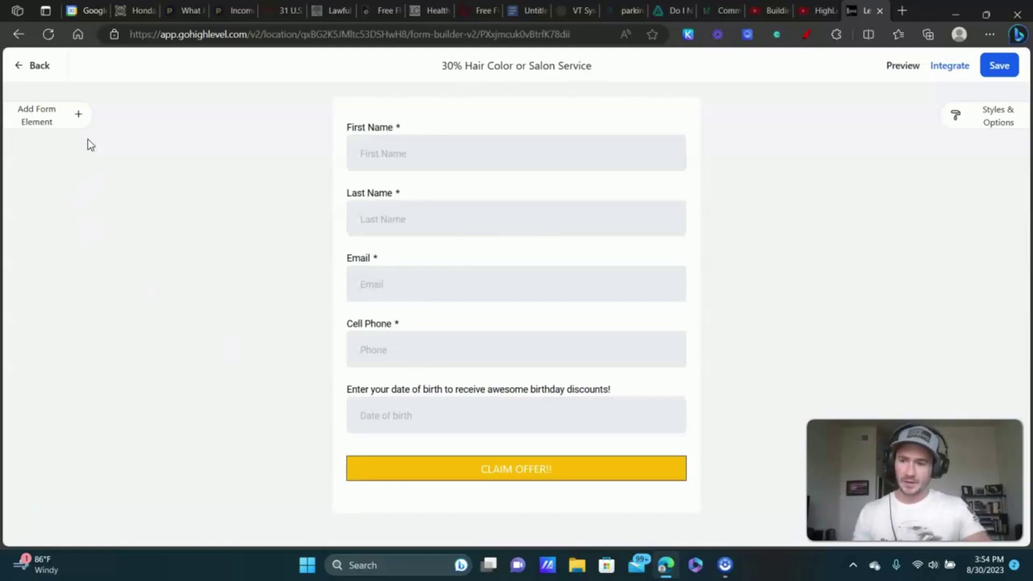
left_click(79, 117)
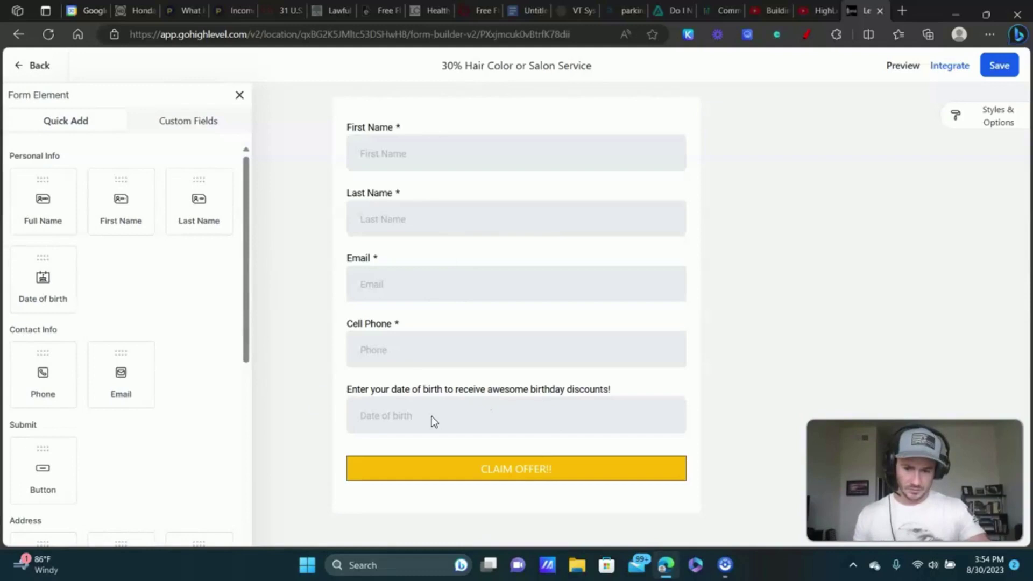
left_click(238, 94)
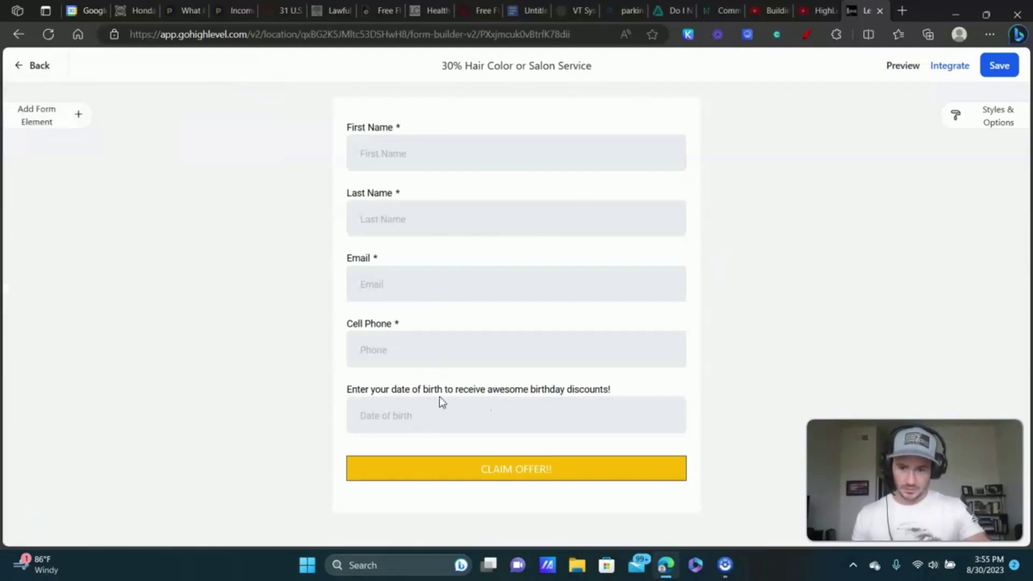
Delete the form's date of birth field and add a new Date of birth element between Cell Phone and the CLAIM OFFER!! button.
left_click(629, 395)
left_click(683, 379)
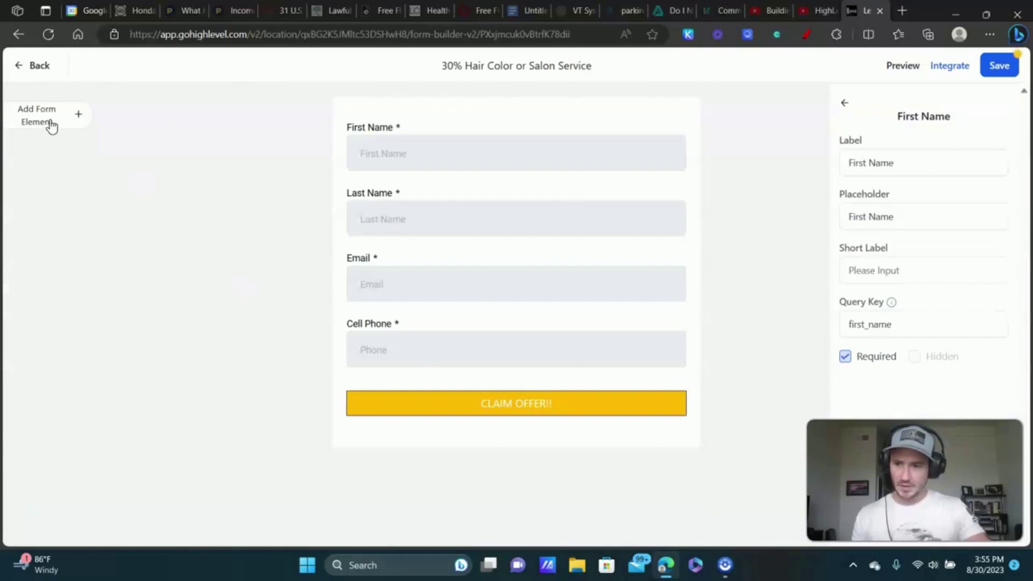
left_click(54, 120)
left_click_drag(42, 281, 433, 409)
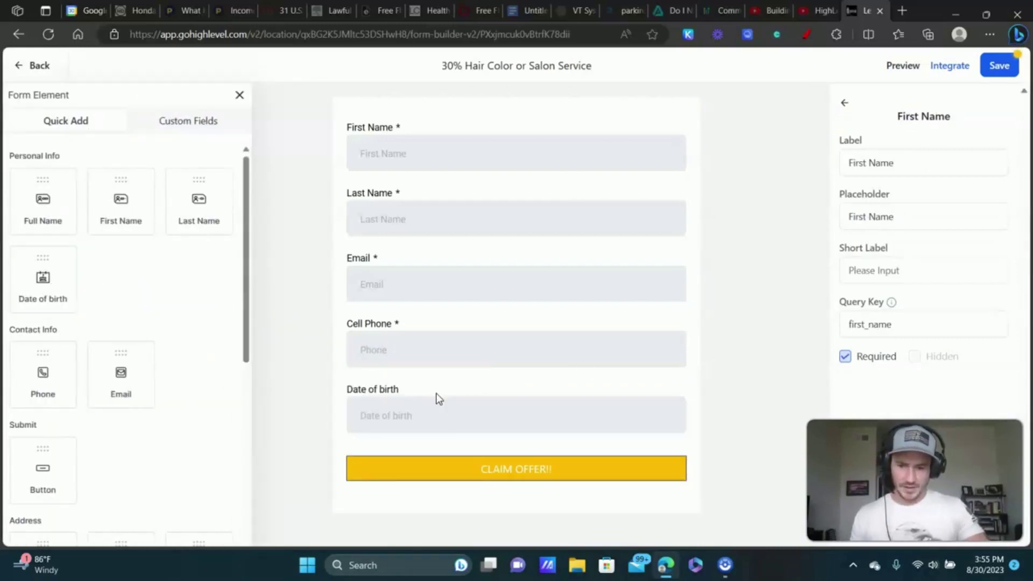
left_click(735, 229)
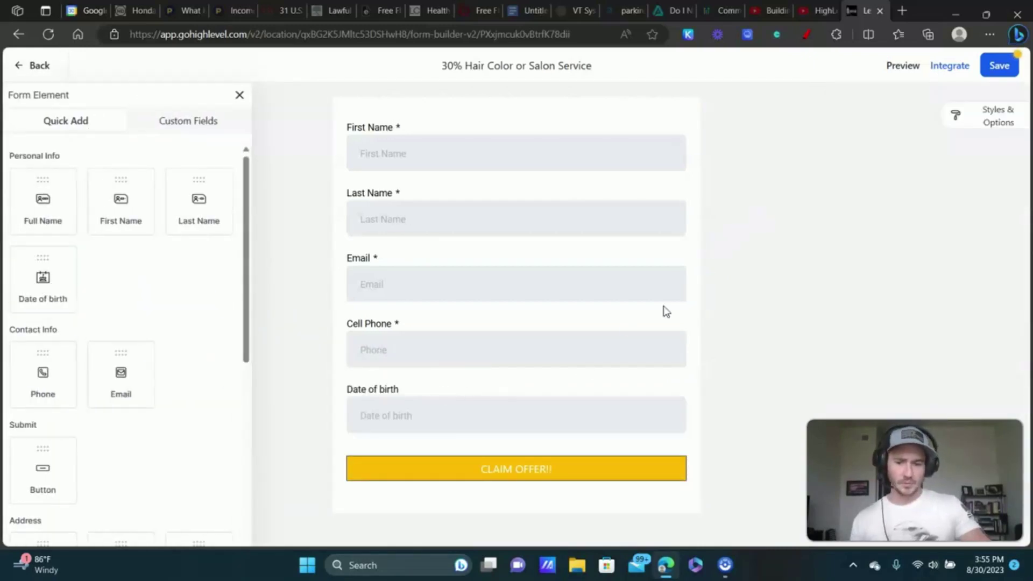
Label the date of birth field "Enter your date of birth to receive awesome birthday discounts and promotions!" and save the form.
left_click(385, 396)
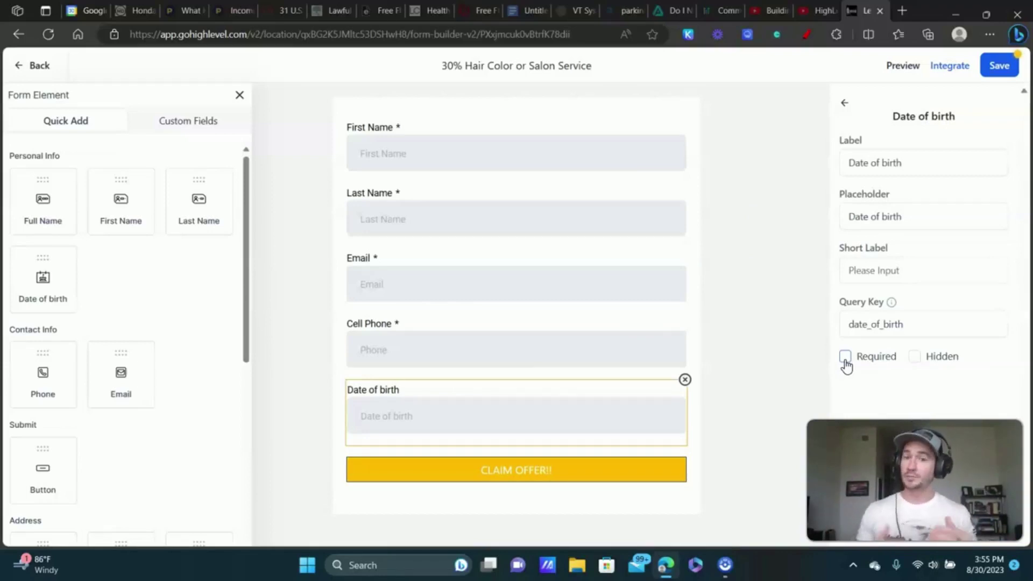
left_click(899, 169)
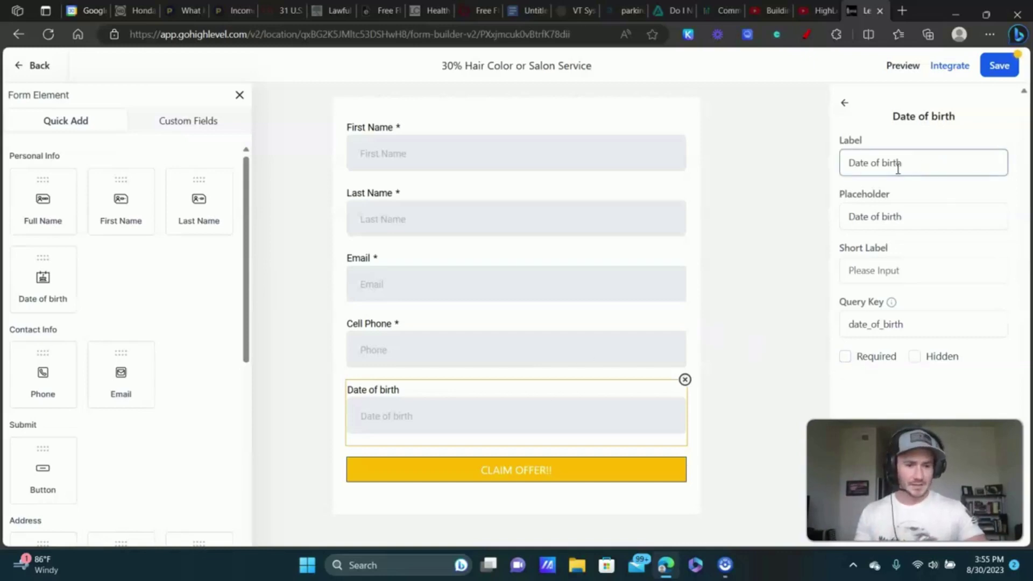
triple_click(887, 163)
type("Enter your dab")
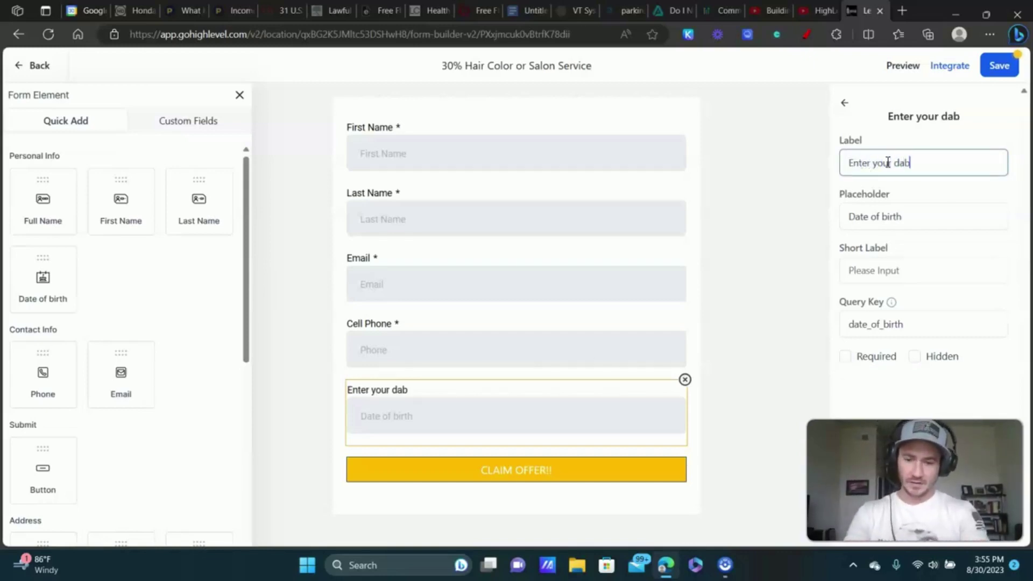
key("BackSpace")
type("te of birth to ")
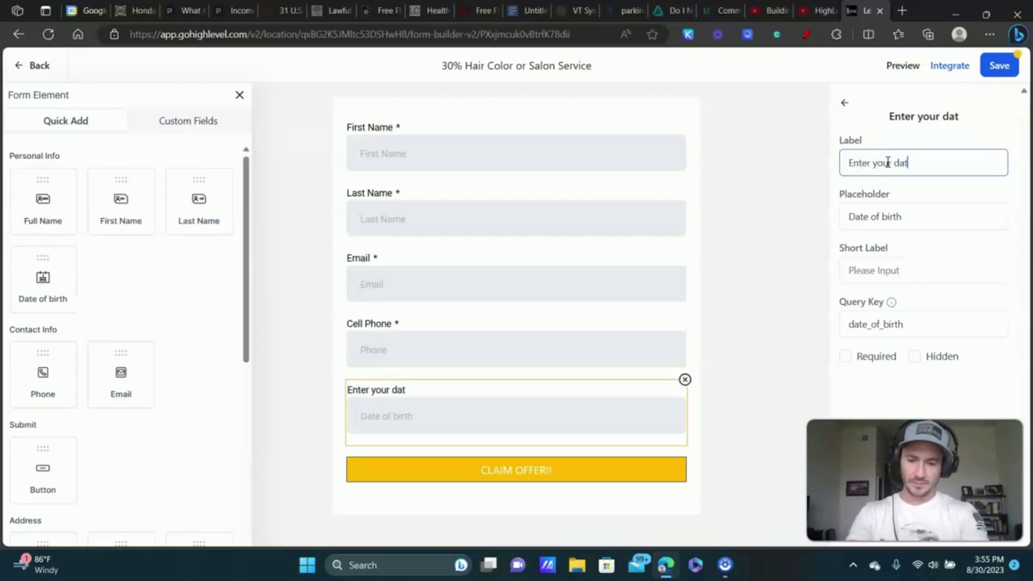
type("re")
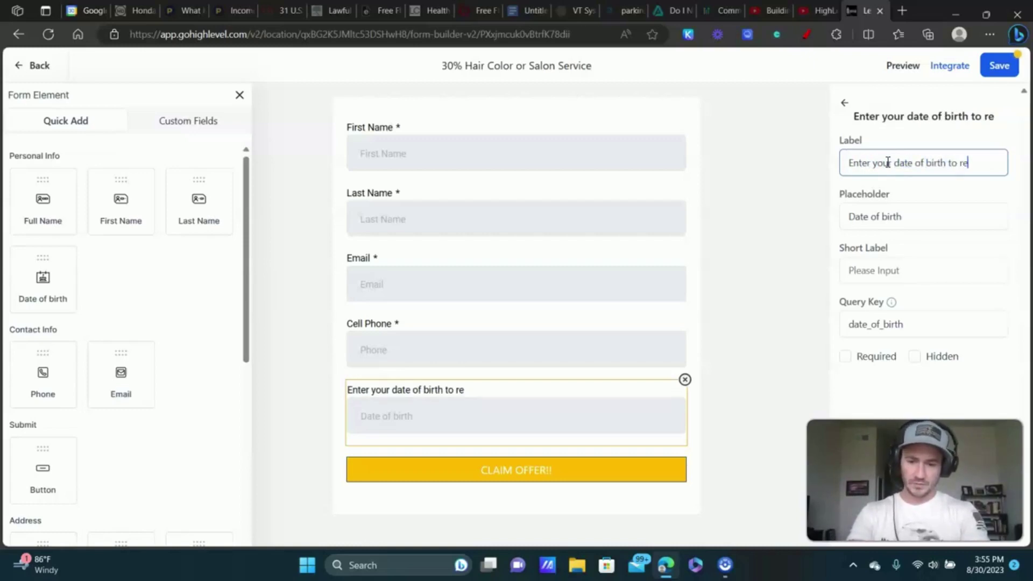
type("ceive asw")
key("BackSpace")
key("BackSpace")
type("wesome")
key("BackSpace")
key("BackSpace")
key("BackSpace")
key("BackSpace")
type("some")
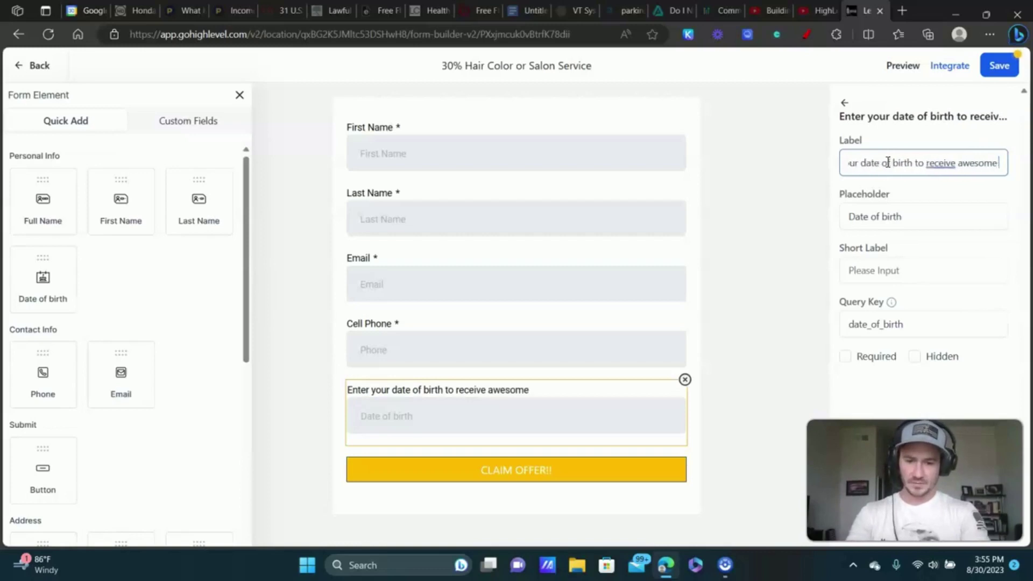
type(" birthday discounts")
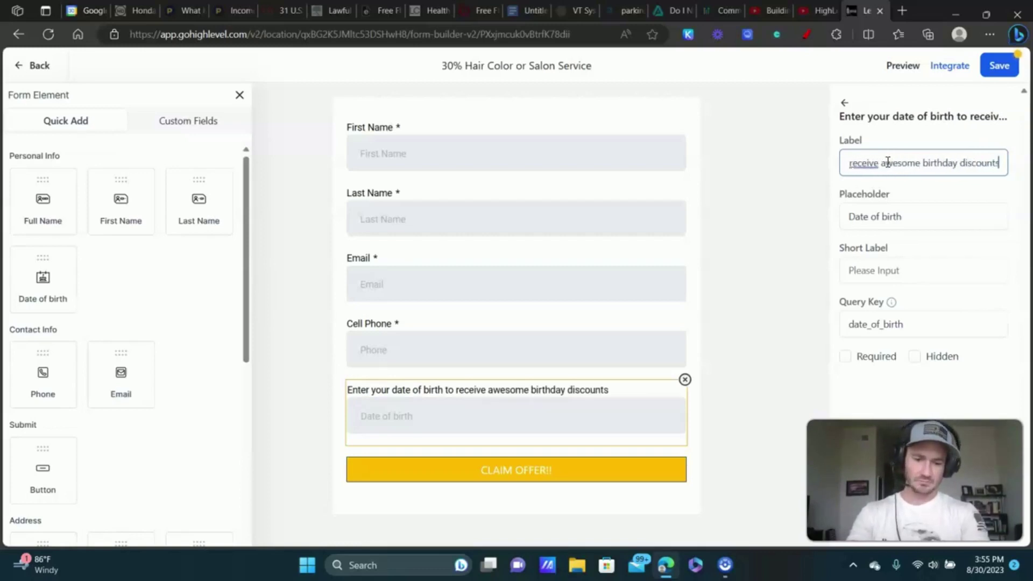
type(" an")
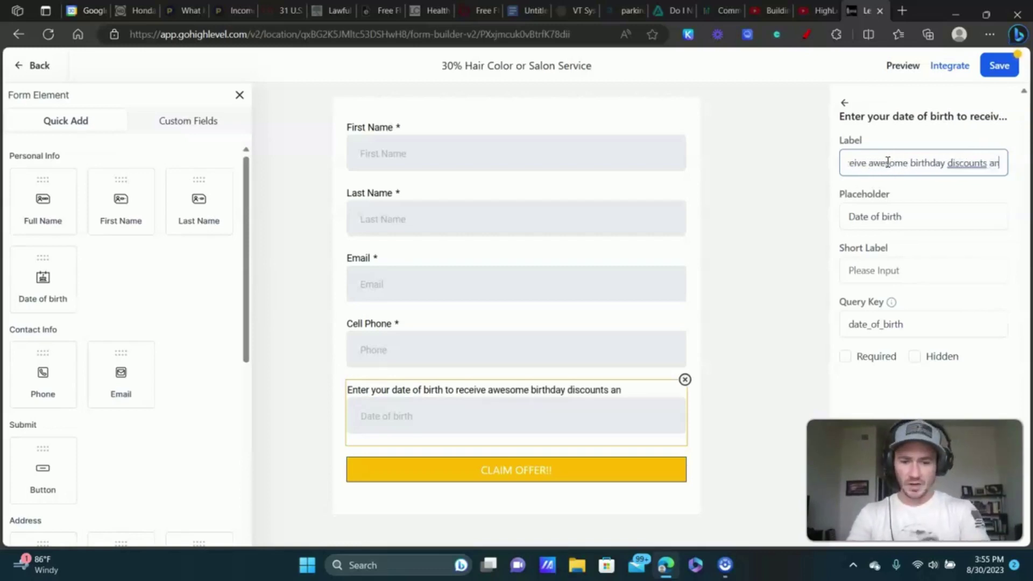
type("d promotions!")
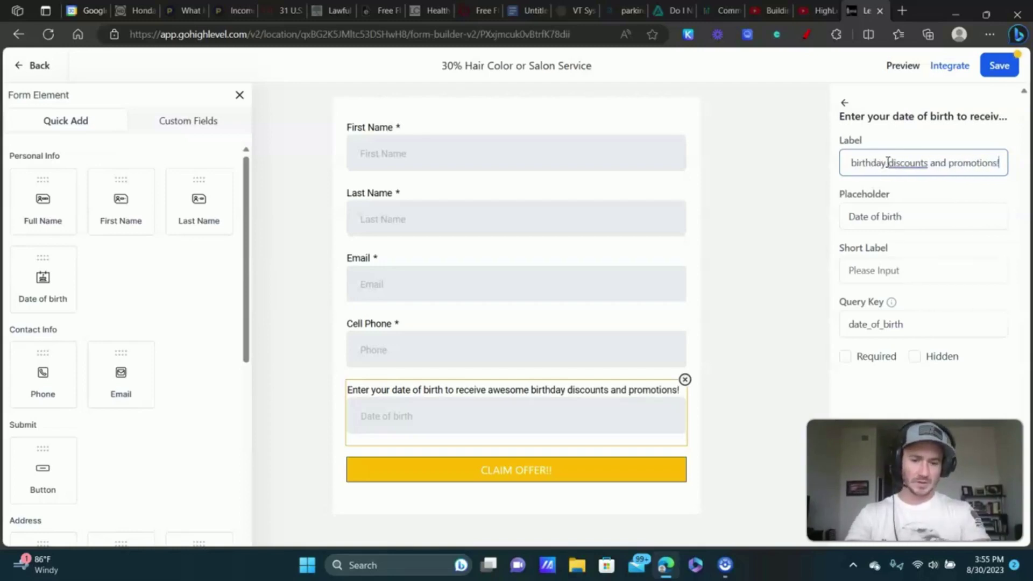
left_click(765, 217)
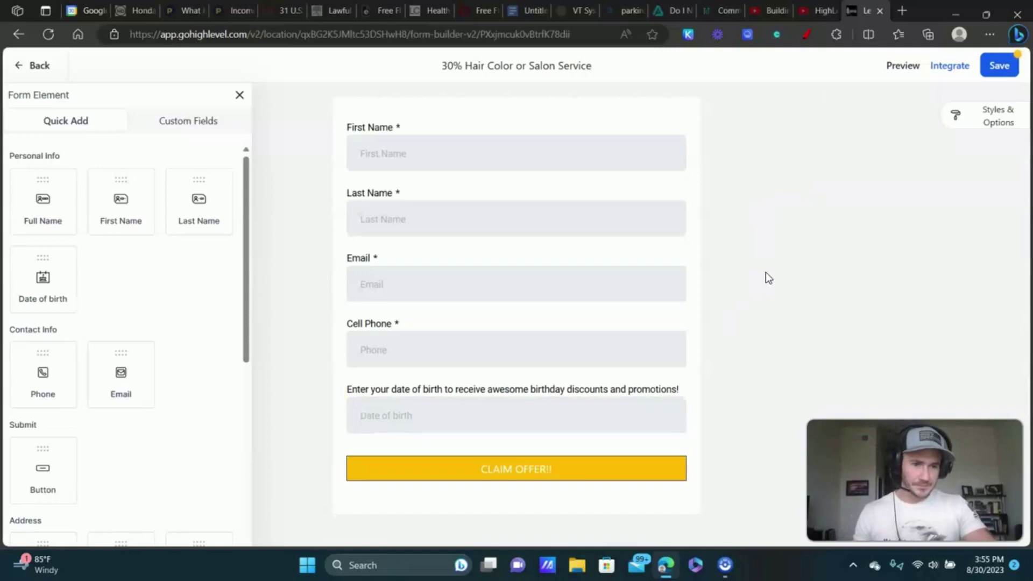
left_click(991, 74)
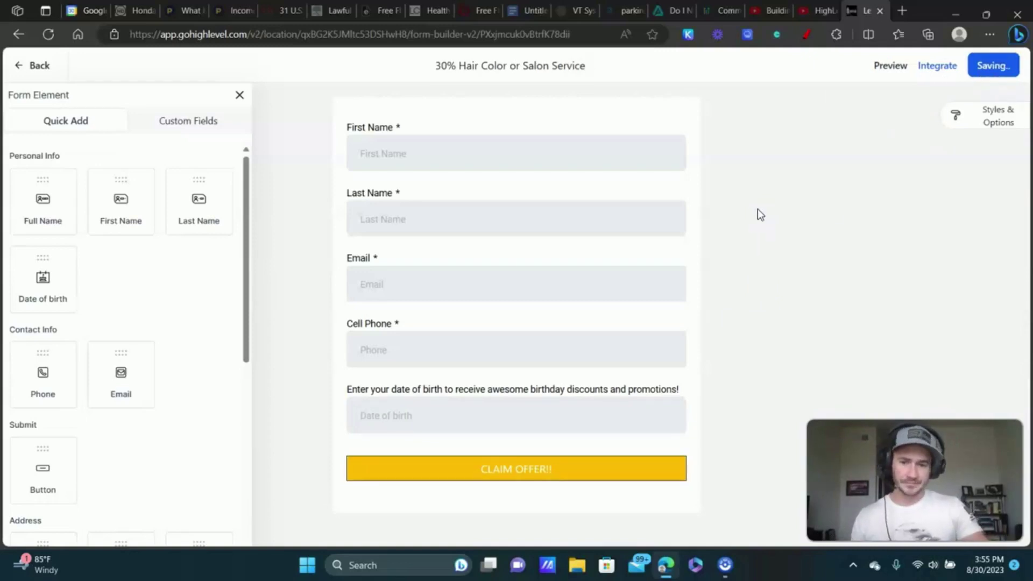
left_click(39, 66)
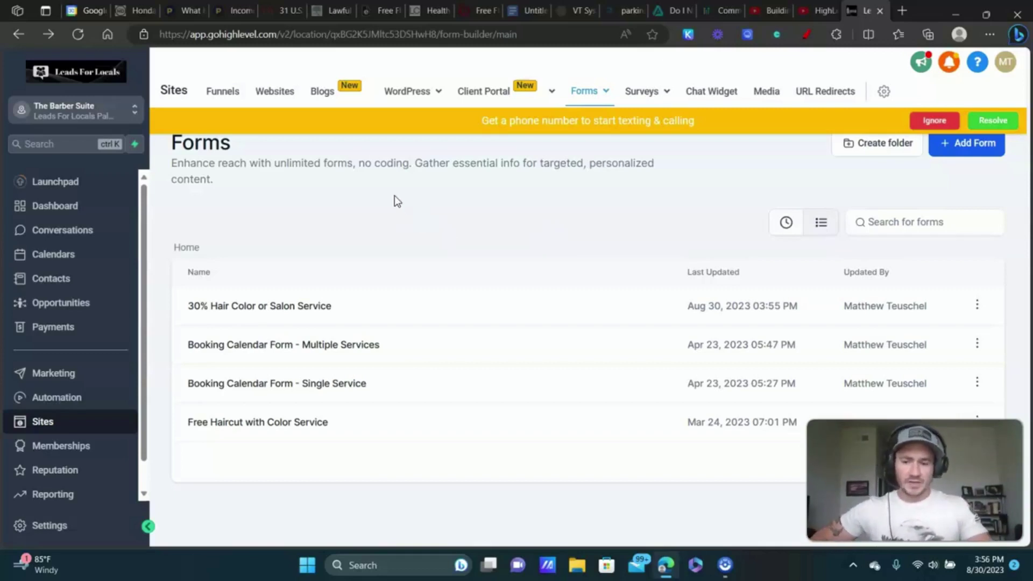
Create an automation workflow from the "Recipe - Birthday Template" recipe and review its sequence from the Birthday Reminder trigger to the end.
left_click(58, 397)
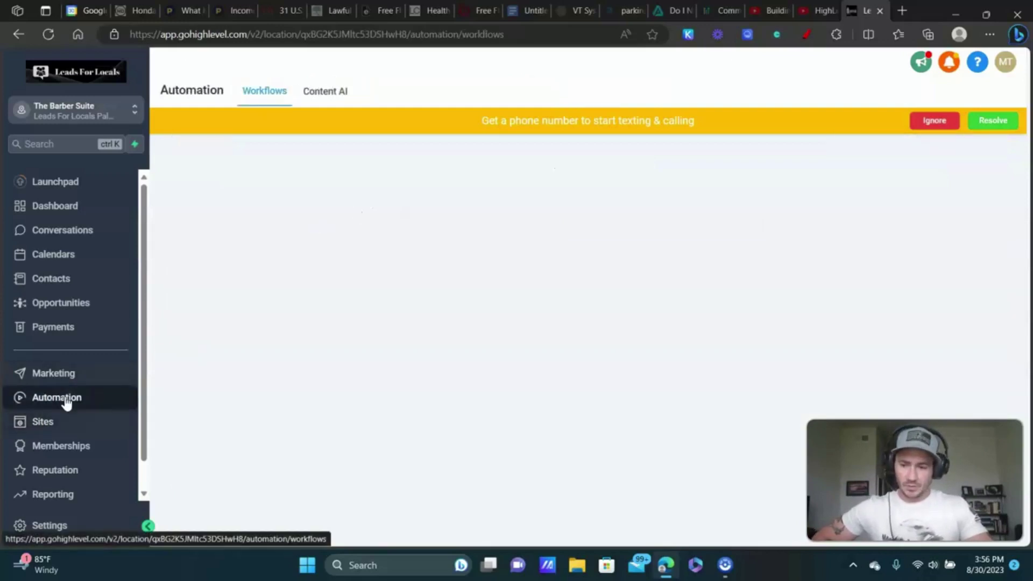
left_click(932, 121)
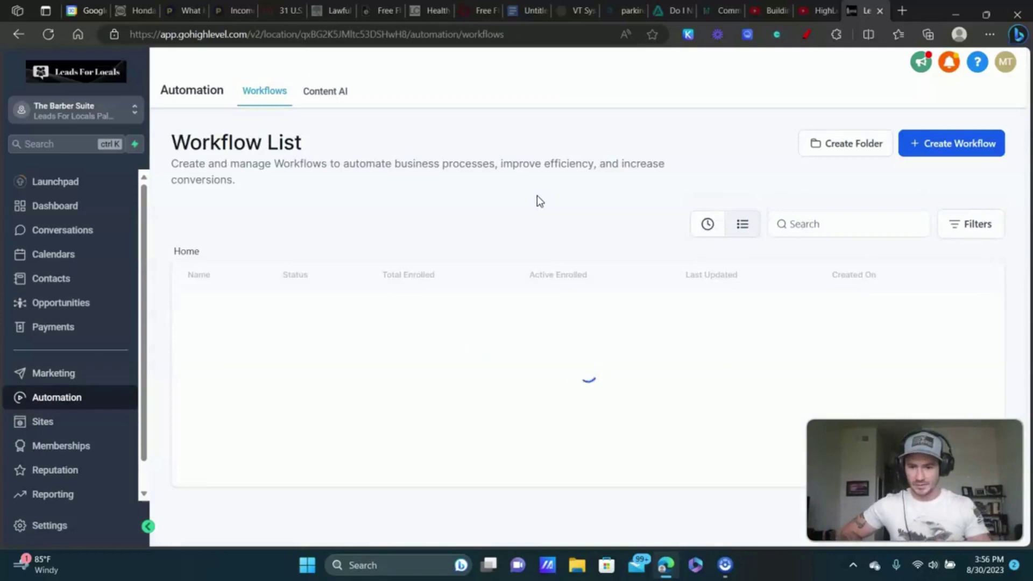
left_click(934, 144)
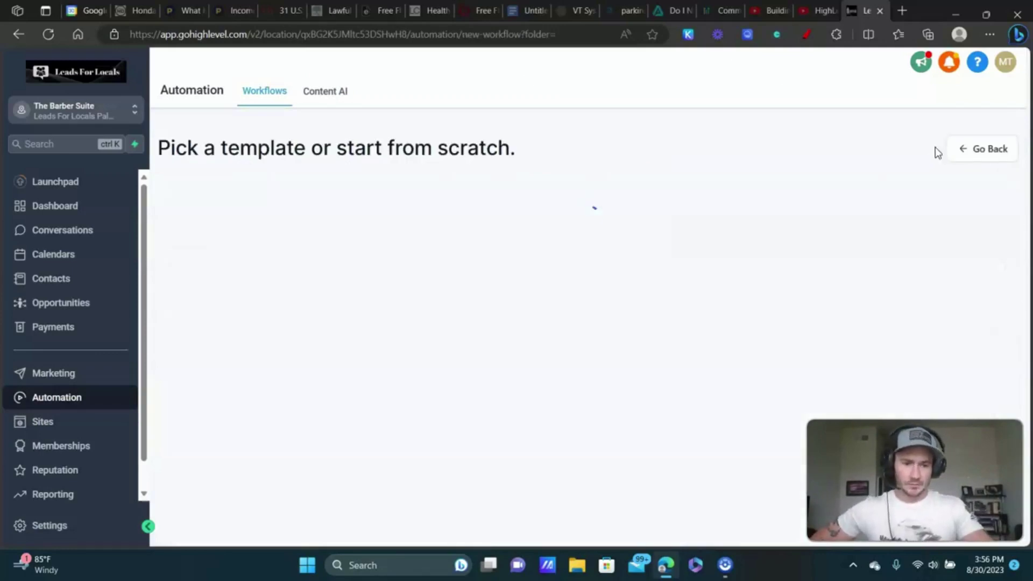
left_click(988, 151)
left_click(971, 141)
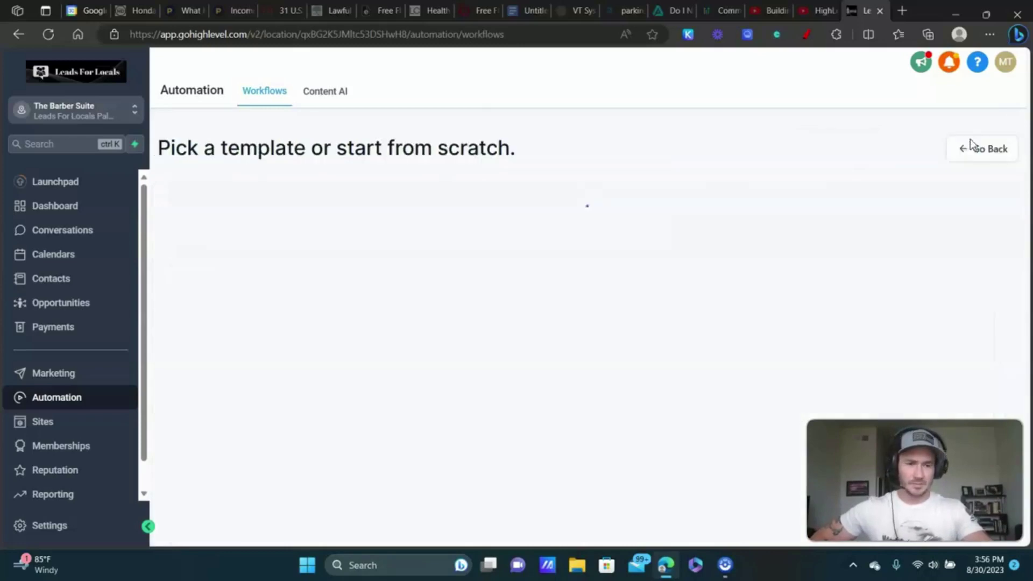
scroll(786, 238, "down", 8)
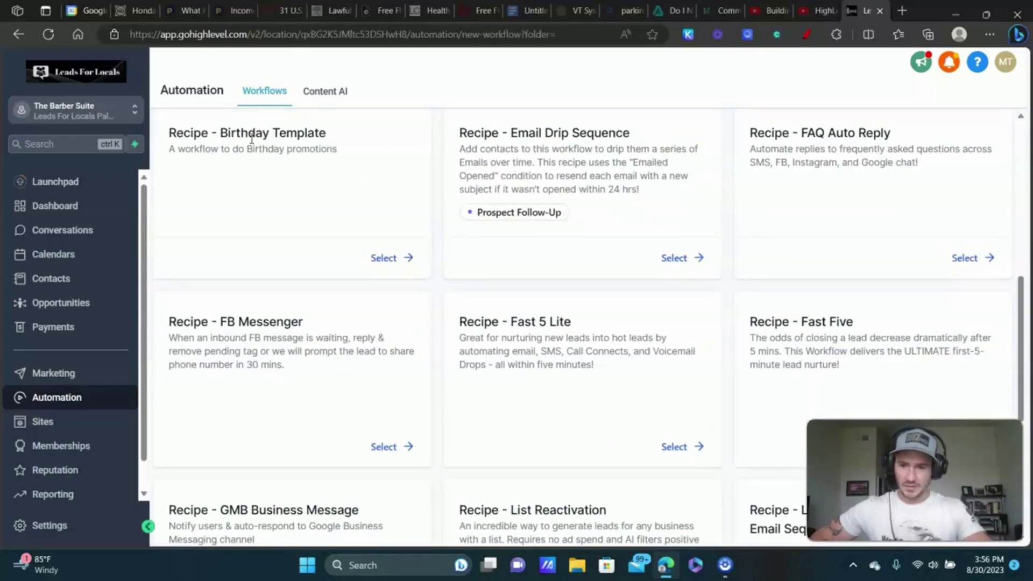
scroll(277, 215, "up", 2)
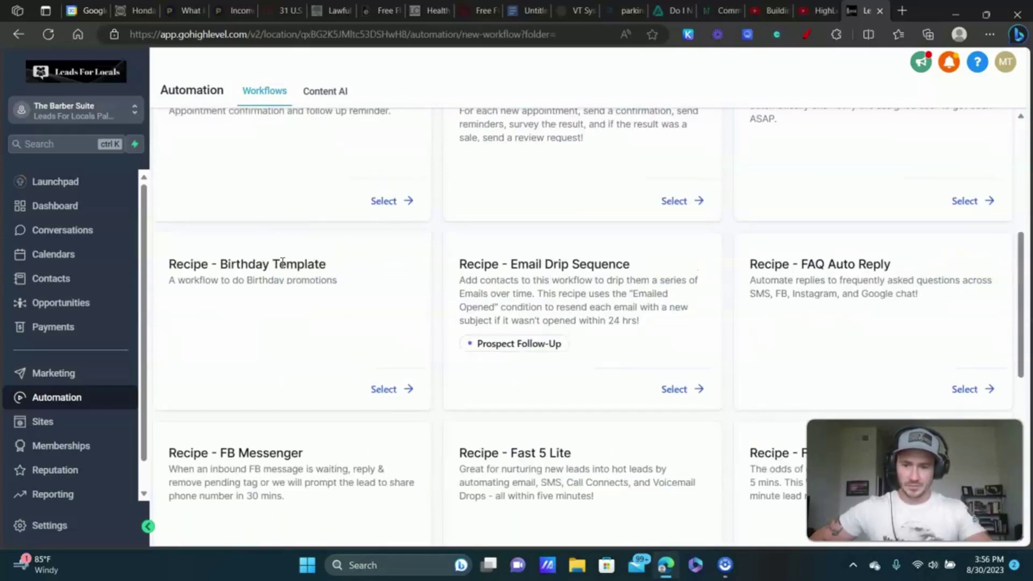
left_click(383, 390)
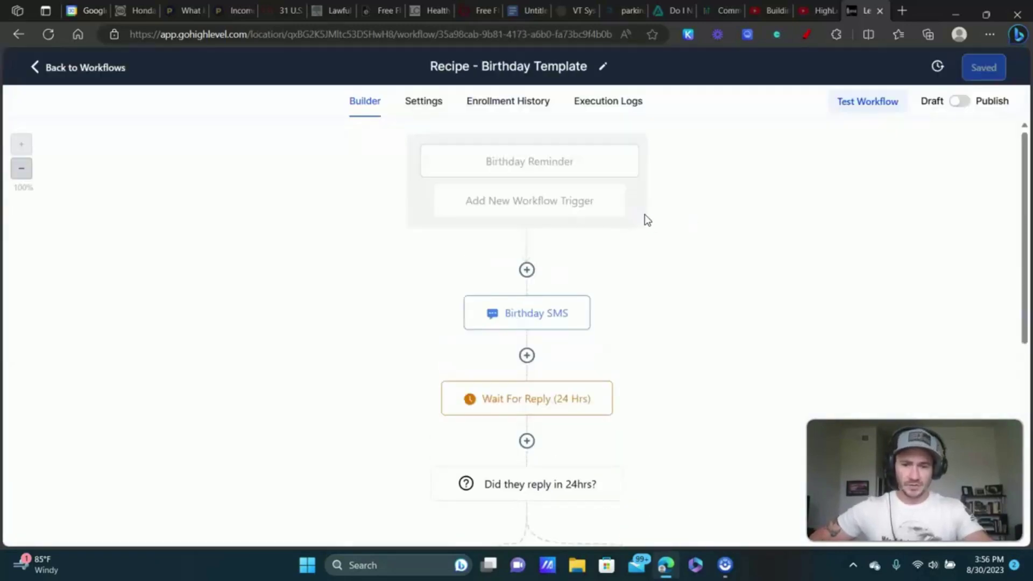
scroll(657, 219, "down", 10)
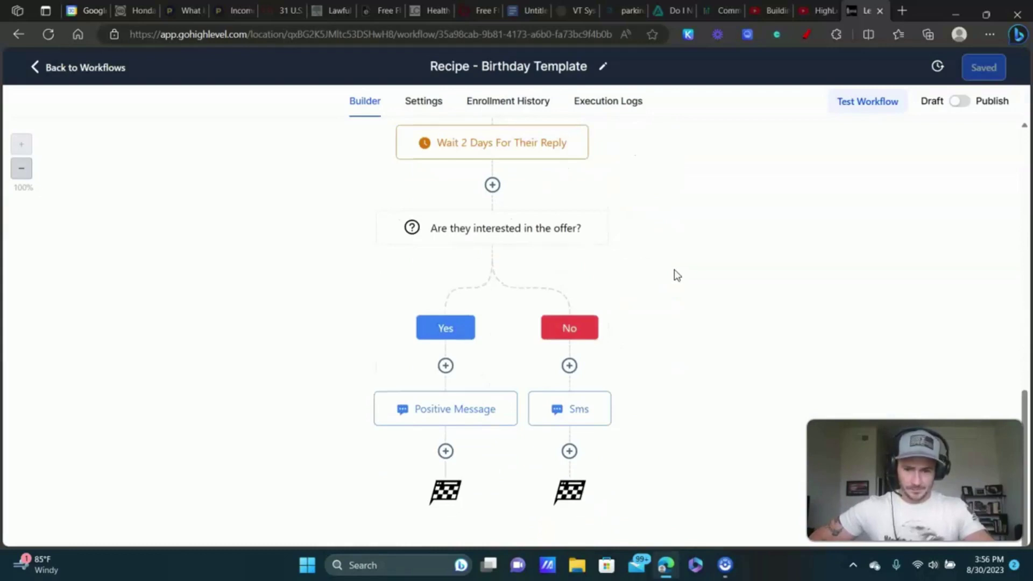
scroll(629, 280, "up", 10)
scroll(661, 339, "down", 3)
scroll(659, 331, "up", 3)
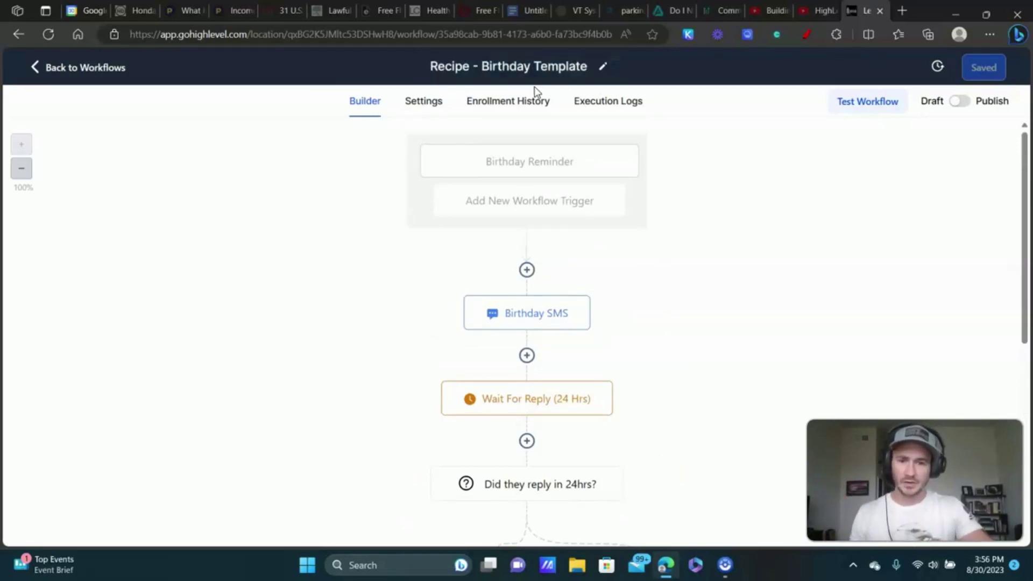
Return to the workflow list, dismiss the phone number notice and open the "Birthday Campaign 2" workflow.
left_click(80, 75)
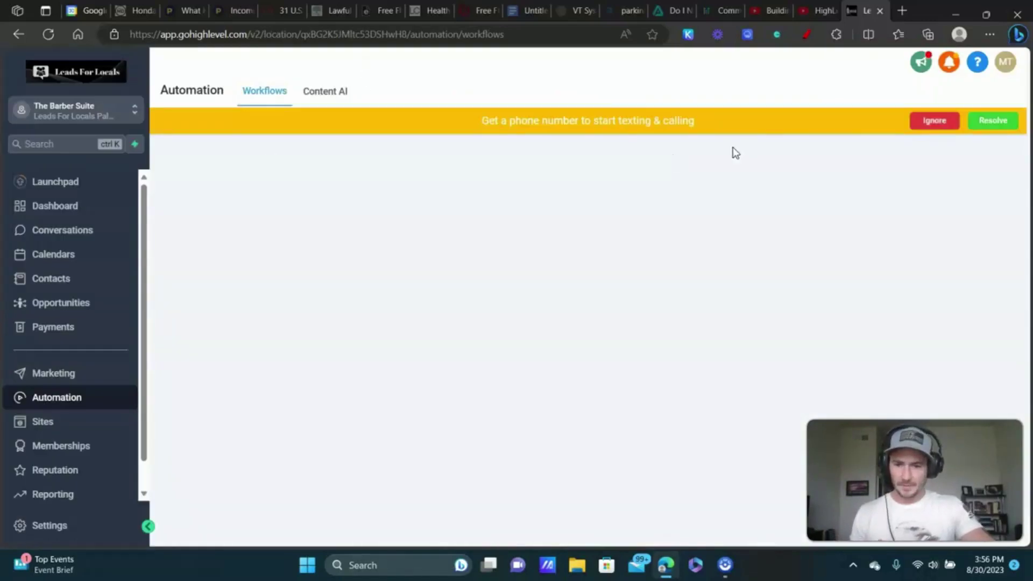
left_click(934, 121)
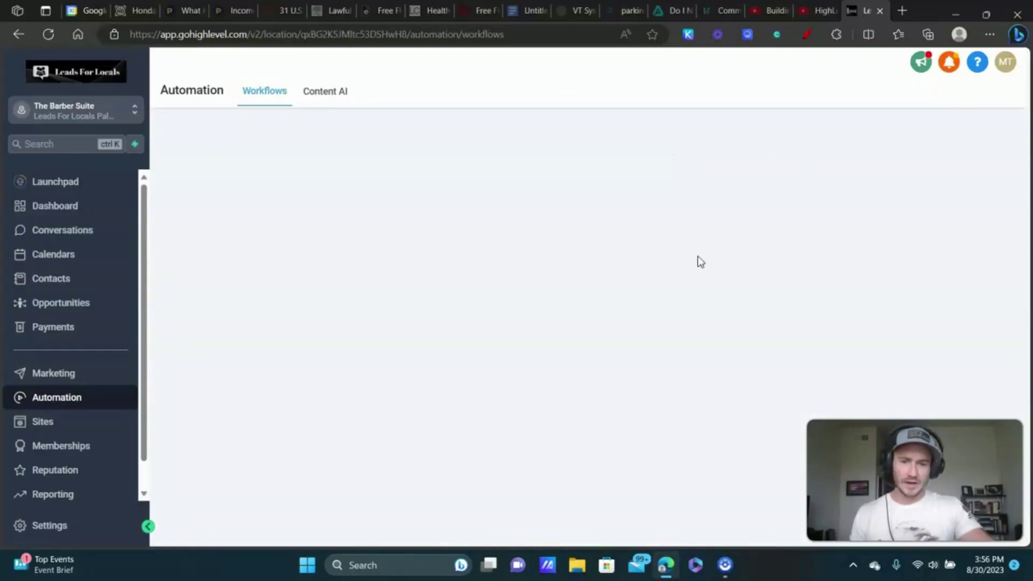
left_click(279, 359)
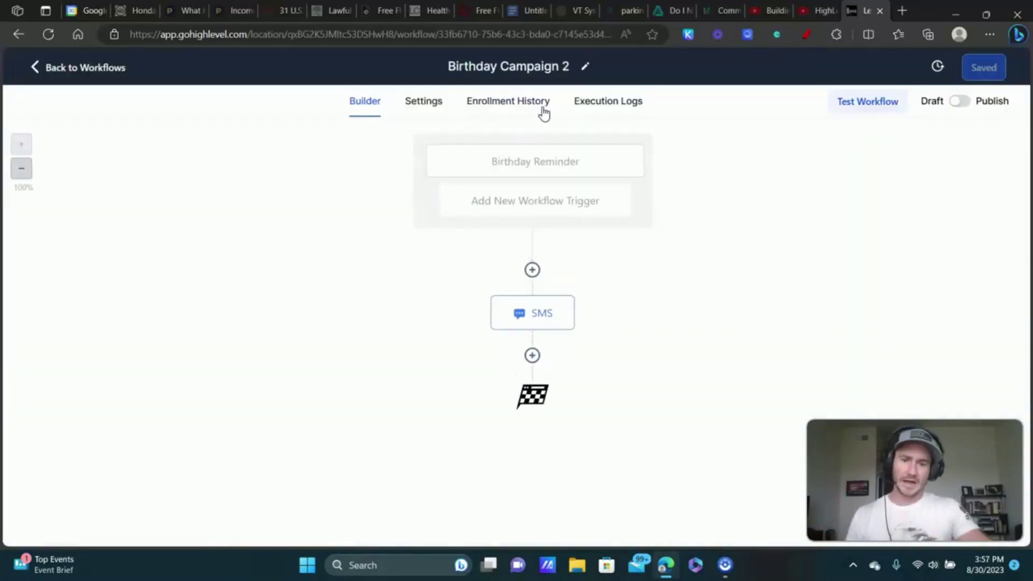
Review the workflow's contact re-entry, timezone and sending time window settings and return to its builder.
left_click(425, 108)
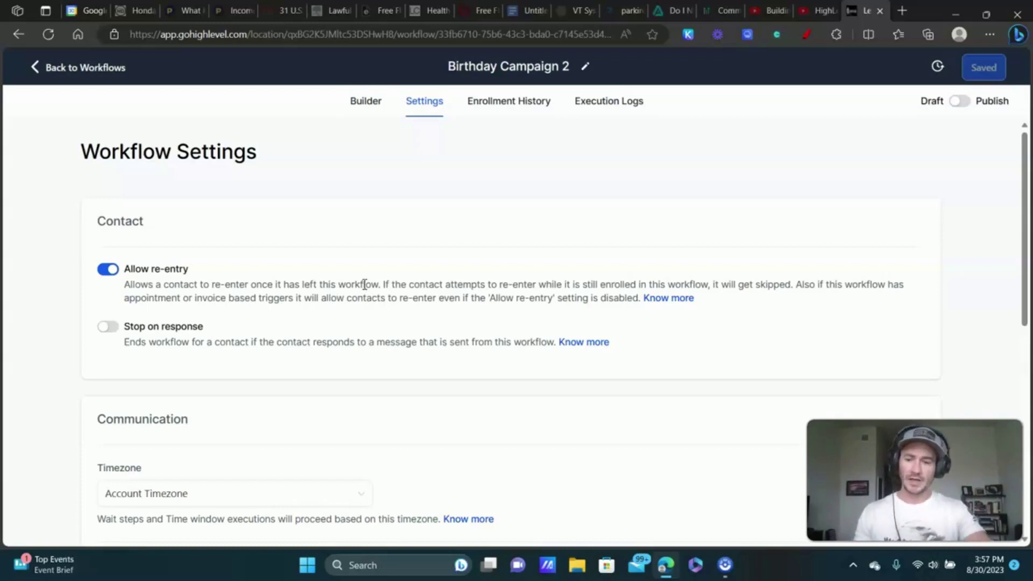
scroll(223, 256, "down", 5)
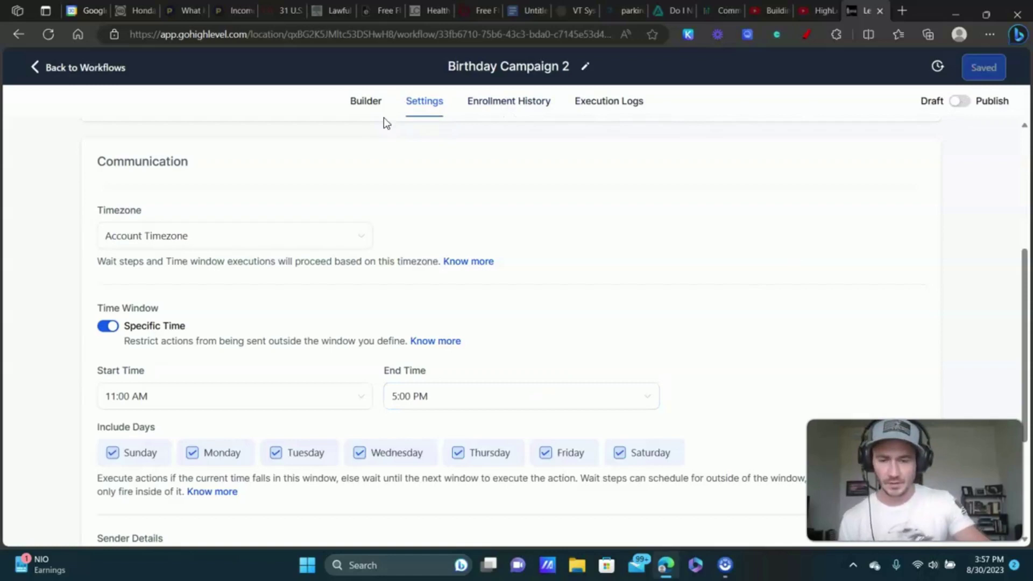
left_click(365, 102)
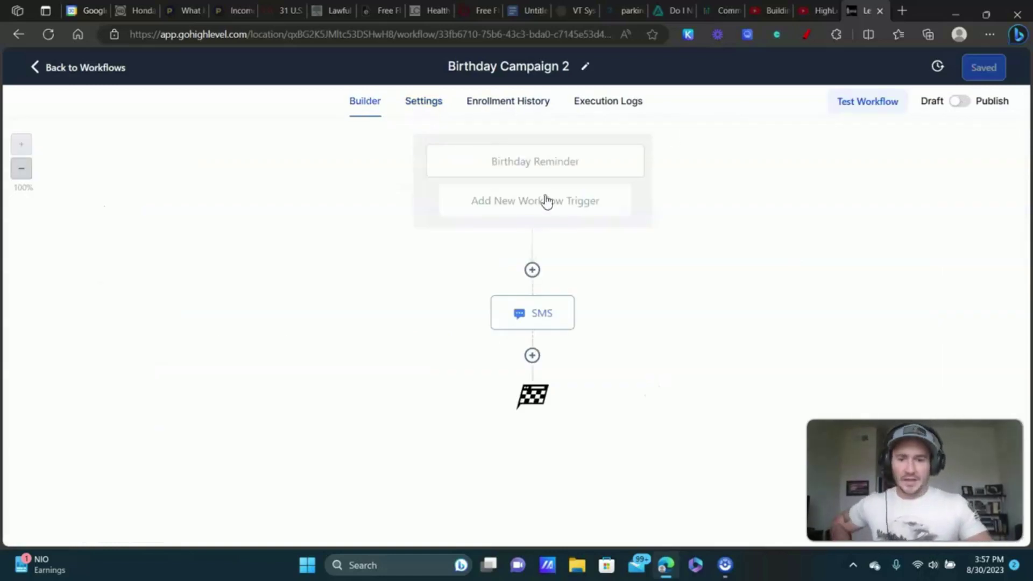
Search the available workflow triggers for "birth" and save the Birthday Reminder trigger with its filter at 7 days before.
left_click(567, 167)
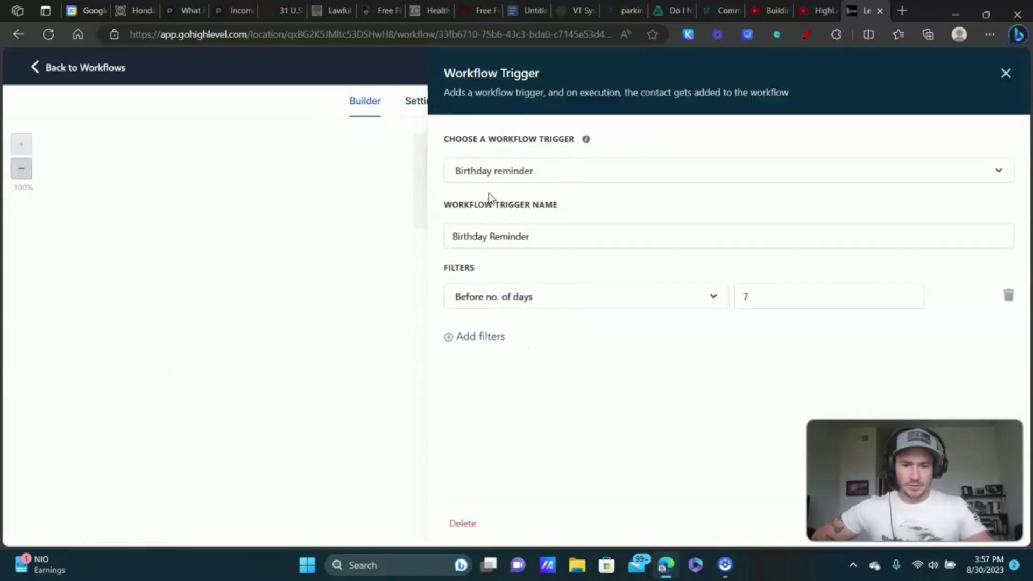
left_click(1003, 74)
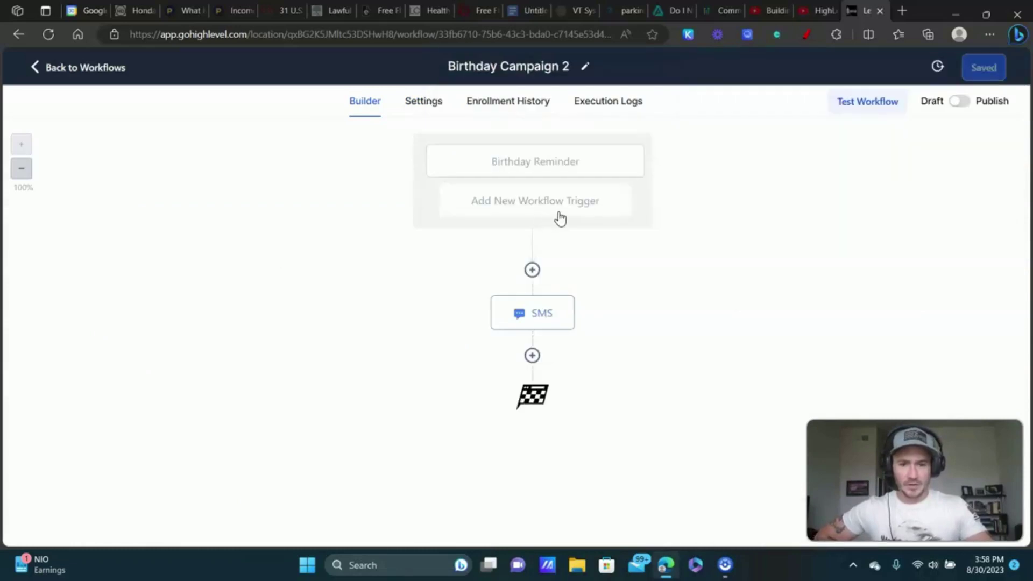
left_click(562, 209)
type("birth")
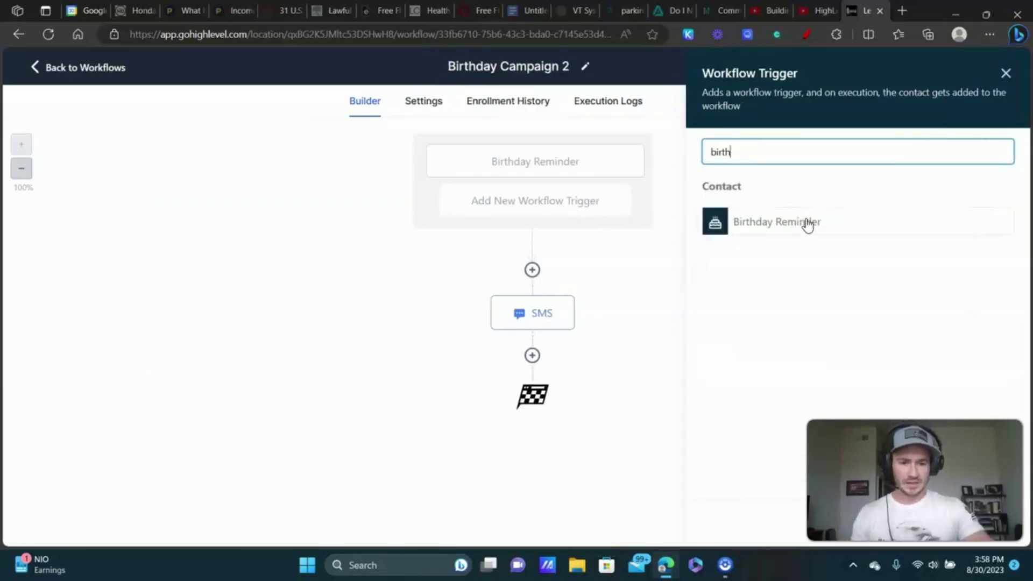
left_click(592, 167)
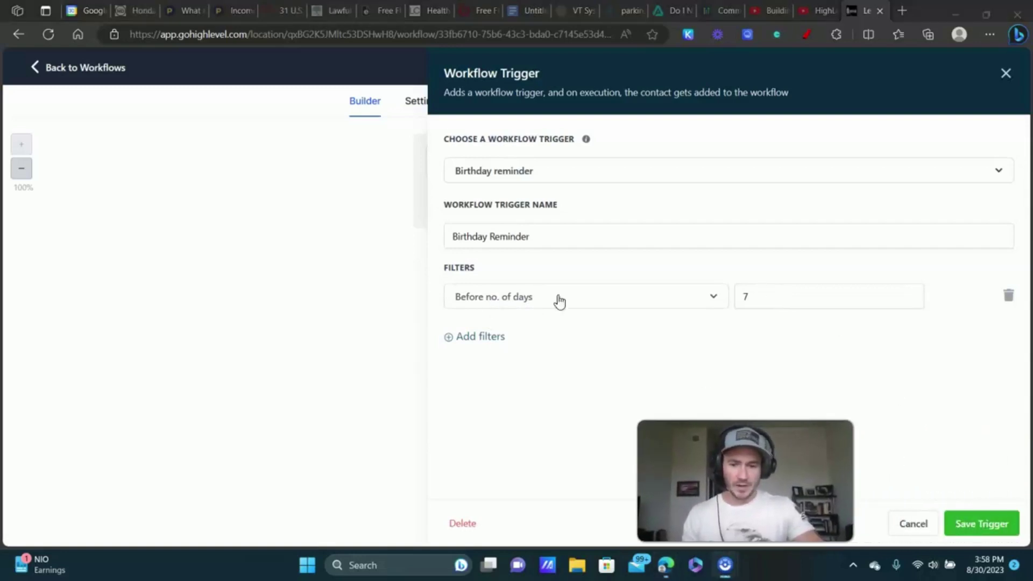
left_click(1011, 530)
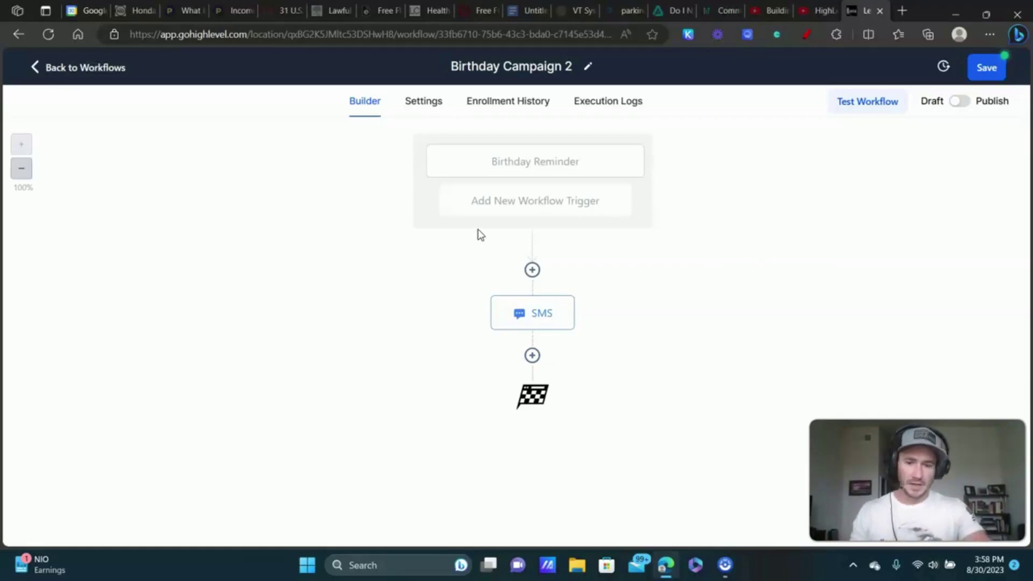
Try replacing the SMS greeting's first-name placeholder with the Contact First Name custom value and discard the edit.
left_click(544, 317)
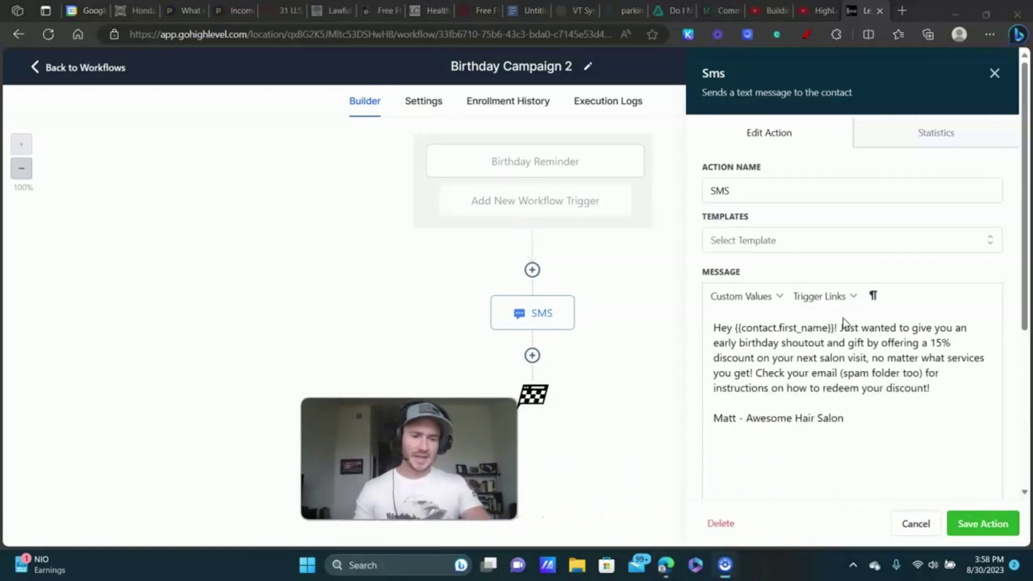
left_click_drag(833, 328, 736, 329)
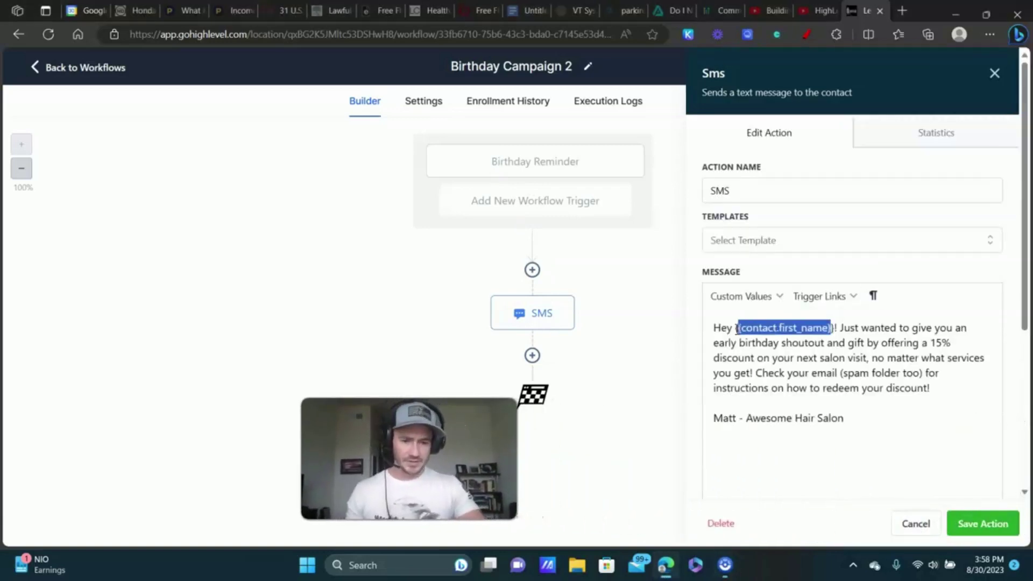
left_click(831, 328)
left_click_drag(834, 328, 737, 324)
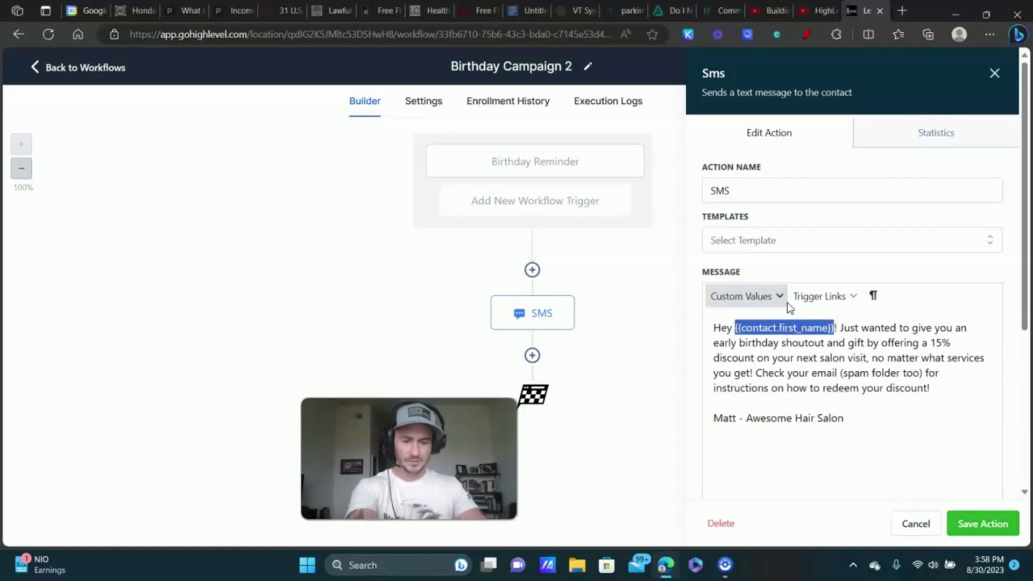
key("BackSpace")
left_click(759, 295)
mouse_move(752, 328)
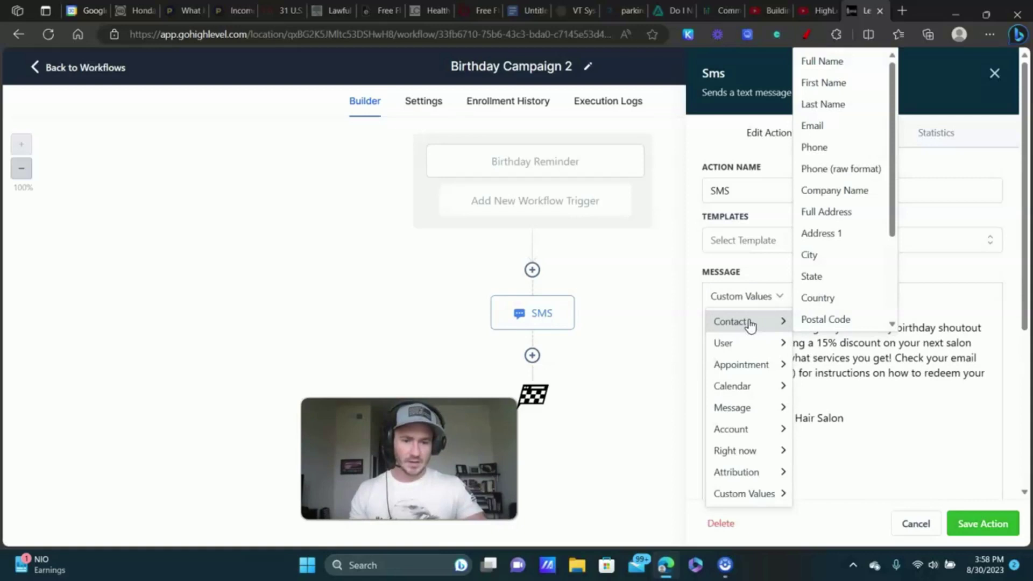
left_click(812, 83)
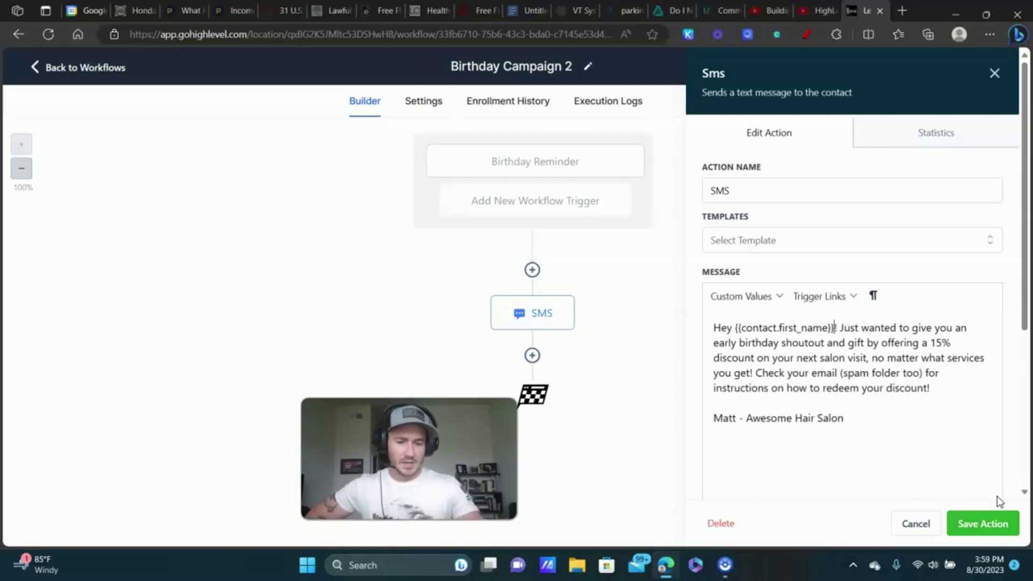
left_click(918, 525)
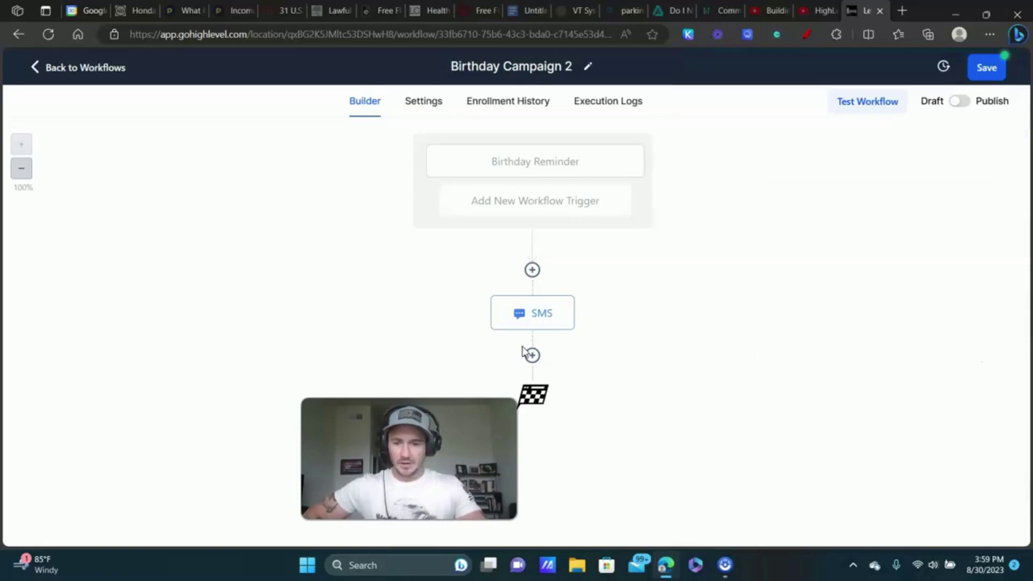
Add a Send Email action after the SMS and set its from name to the sender's first name plus "- Hair Salon".
left_click_drag(508, 406, 1005, 422)
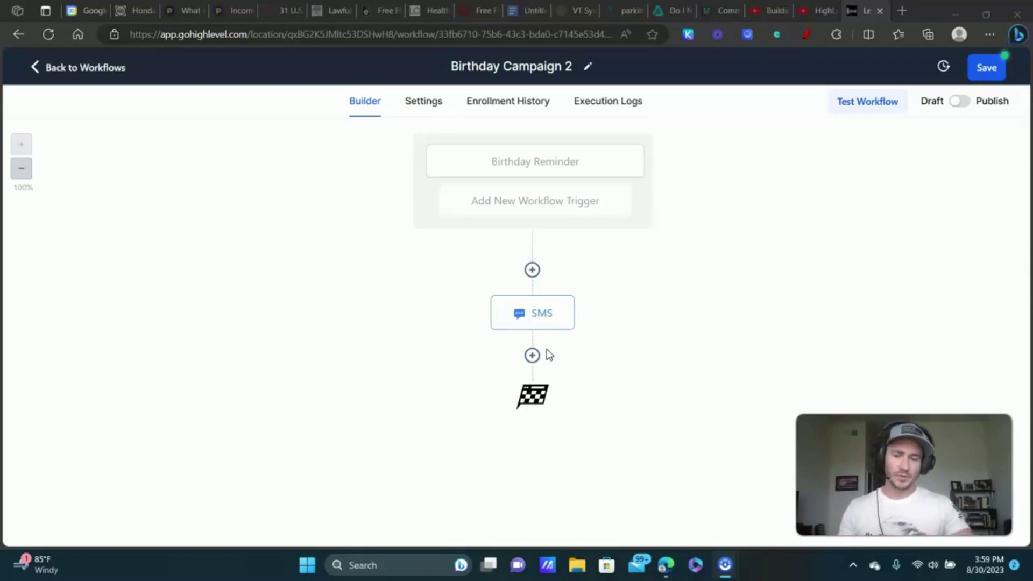
left_click(532, 355)
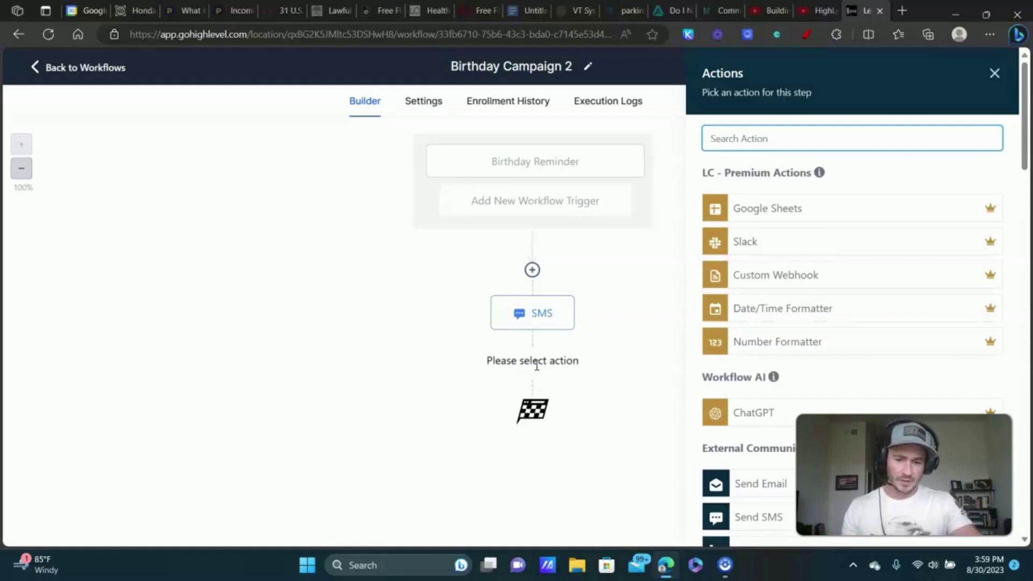
scroll(838, 329, "down", 4)
left_click(780, 265)
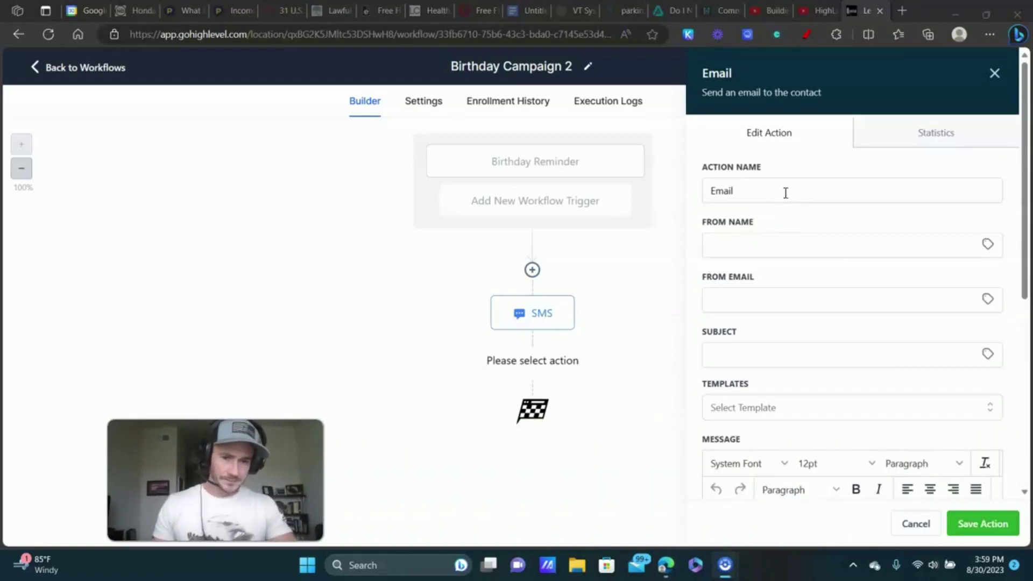
left_click(792, 248)
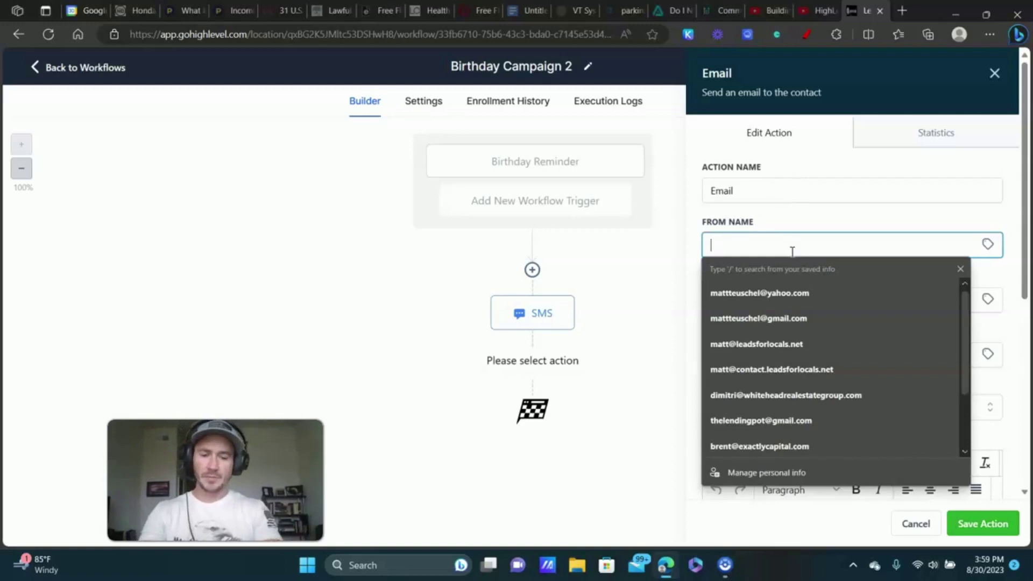
type("Matt - ")
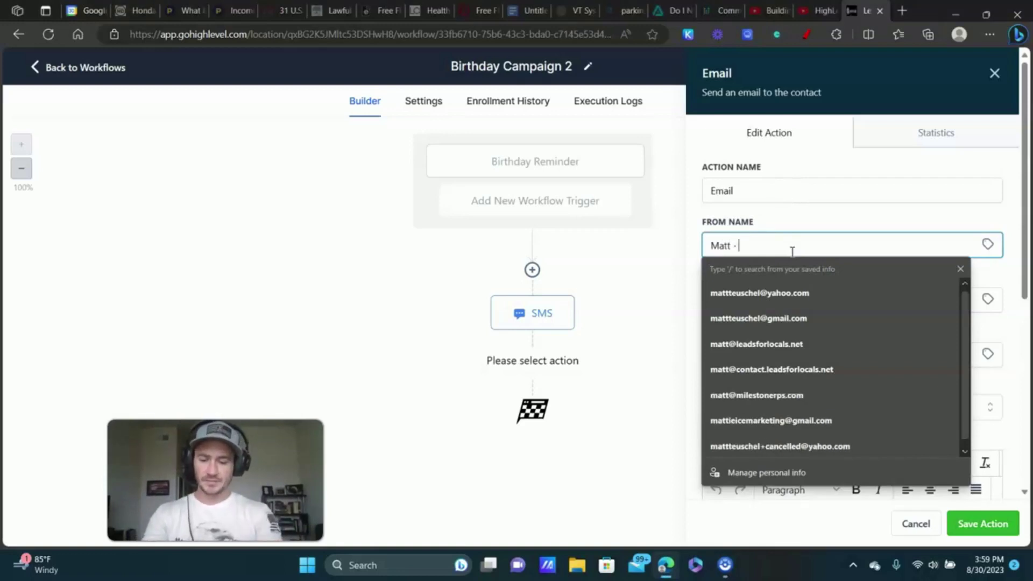
type("Hair Salong")
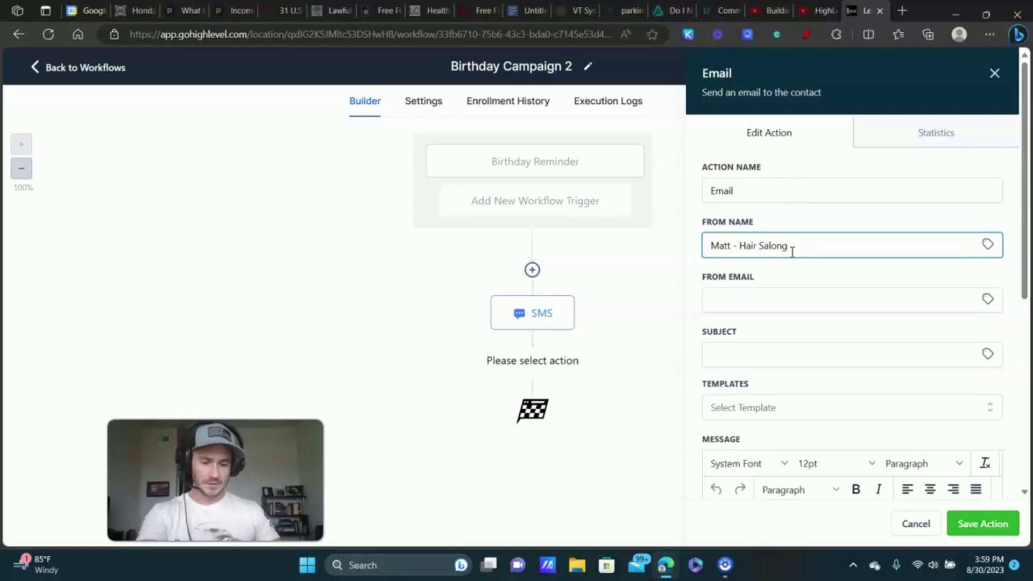
key("BackSpace")
left_click(787, 276)
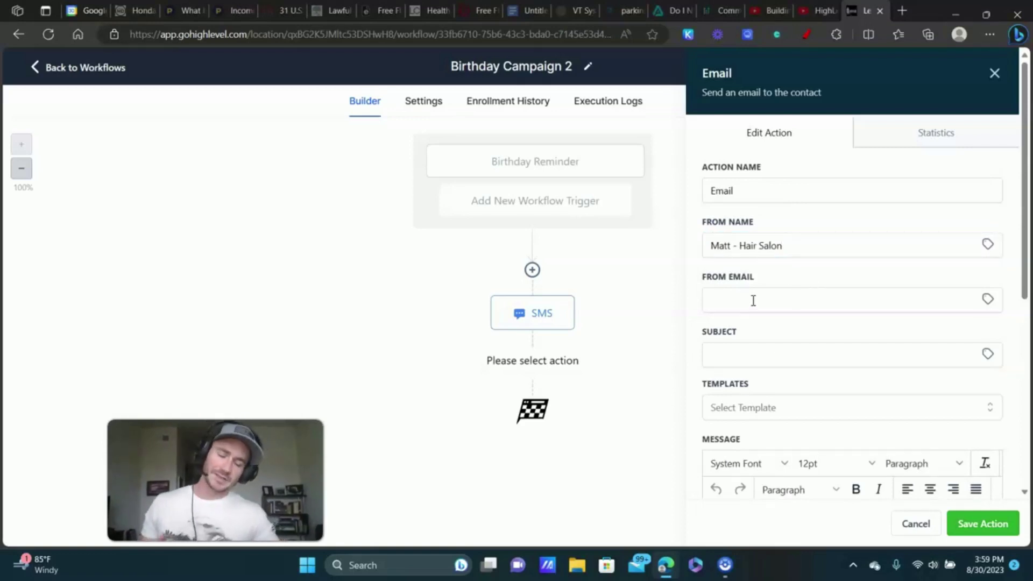
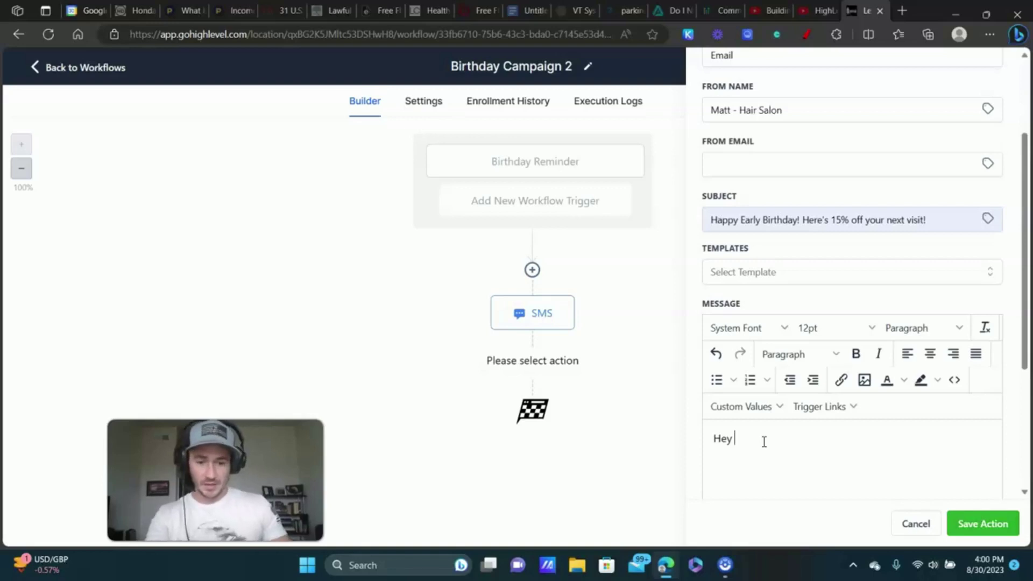
Complete the email message's "Hey" greeting with the Contact First Name custom value and an exclamation mark.
left_click(754, 407)
mouse_move(736, 212)
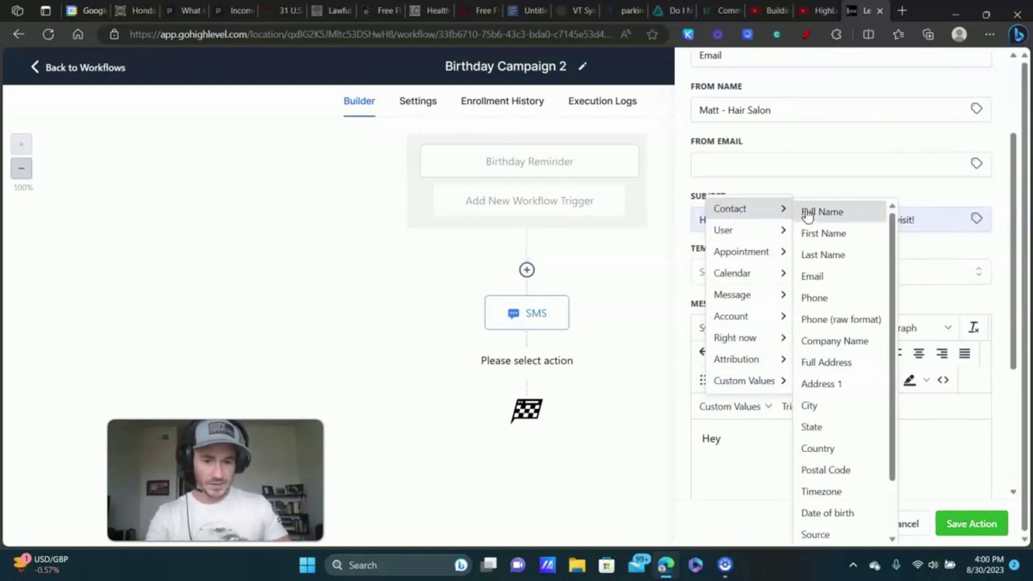
left_click(829, 235)
type("!")
key("Return")
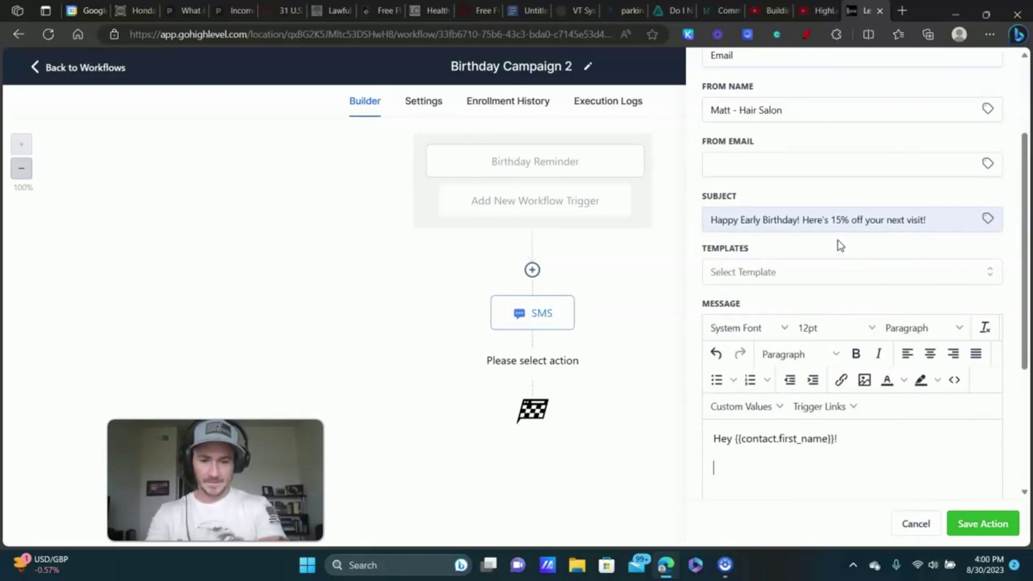
Write "Looks like you have a birthday coming up!" below the email greeting and start another paragraph with "Happy ealry".
type("Looks like yo")
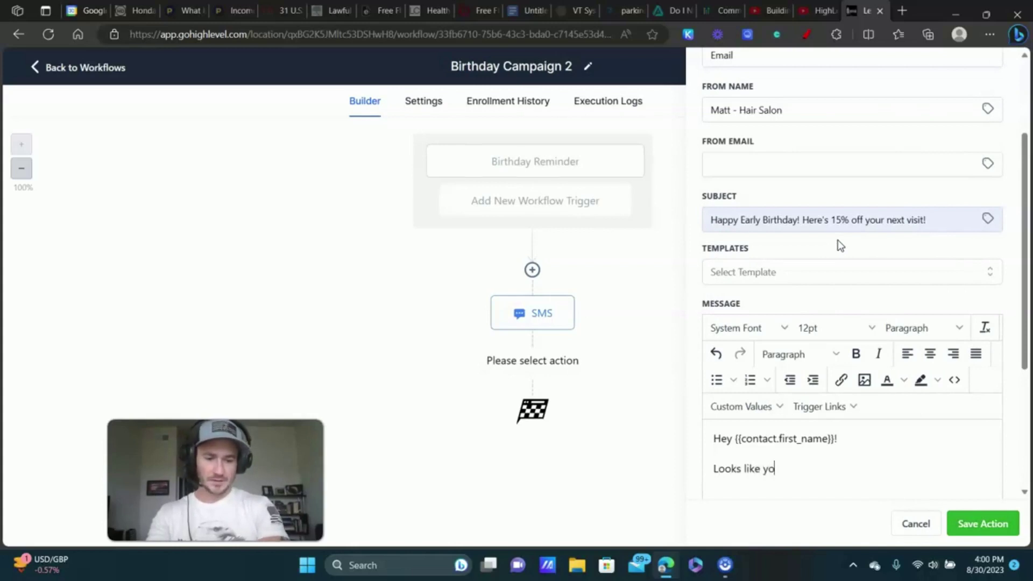
type("u have a birthday ")
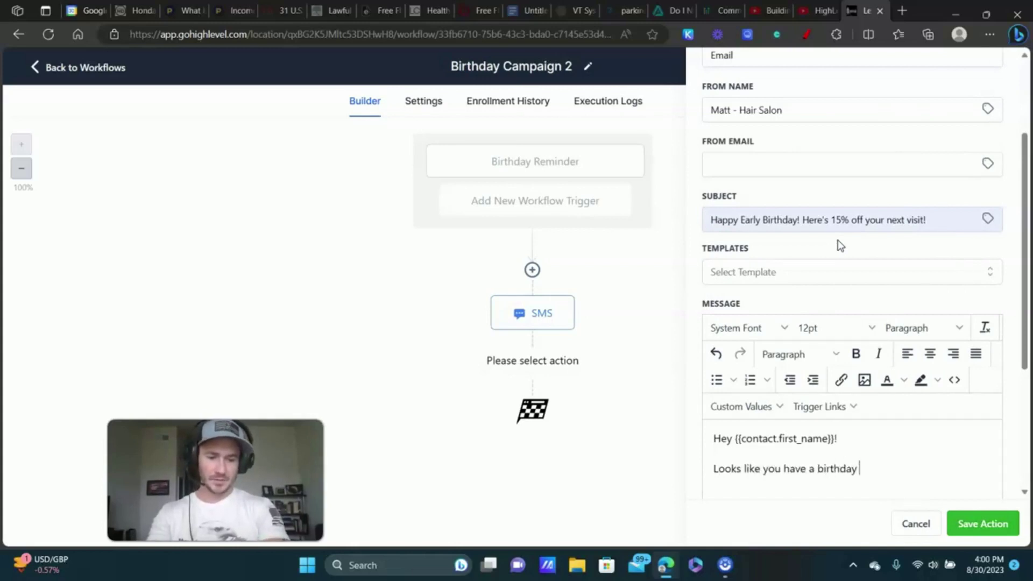
type("coming up!")
key("Return")
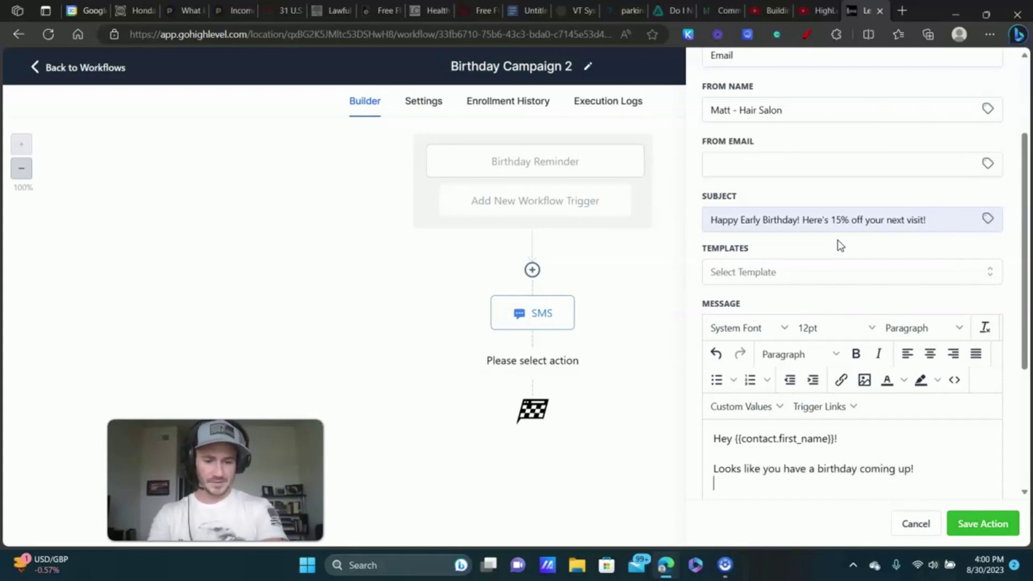
key("Return")
type("Happy")
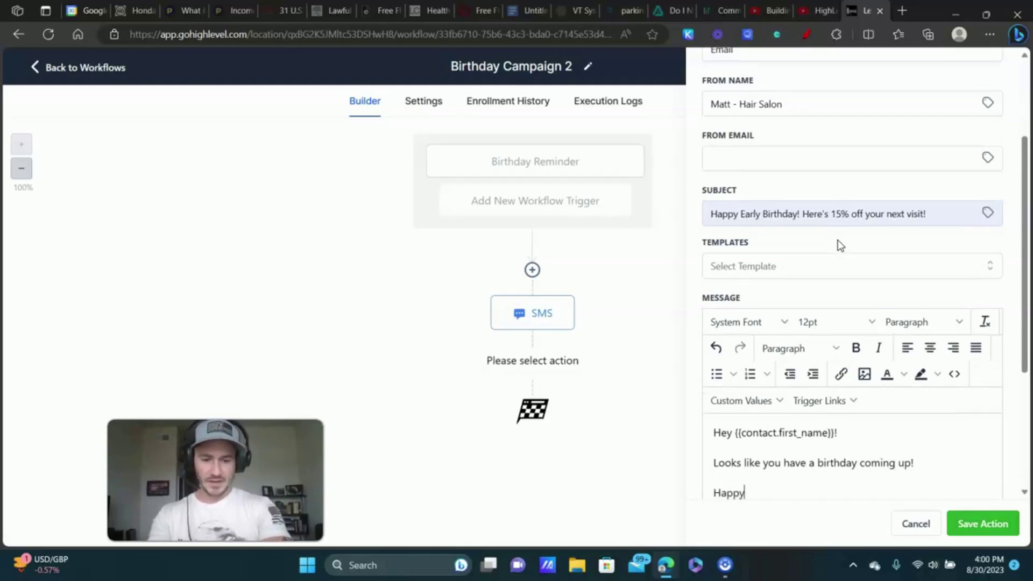
type(" ealry")
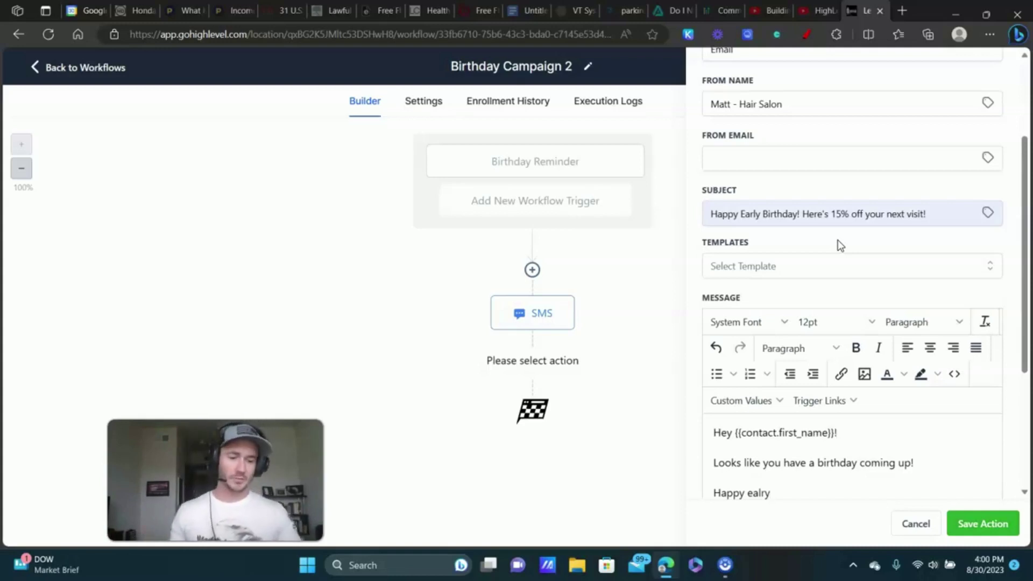
Add the paragraph "Click here to open our calendar to book your appointment!" at the end of the email message.
scroll(854, 387, "down", 4)
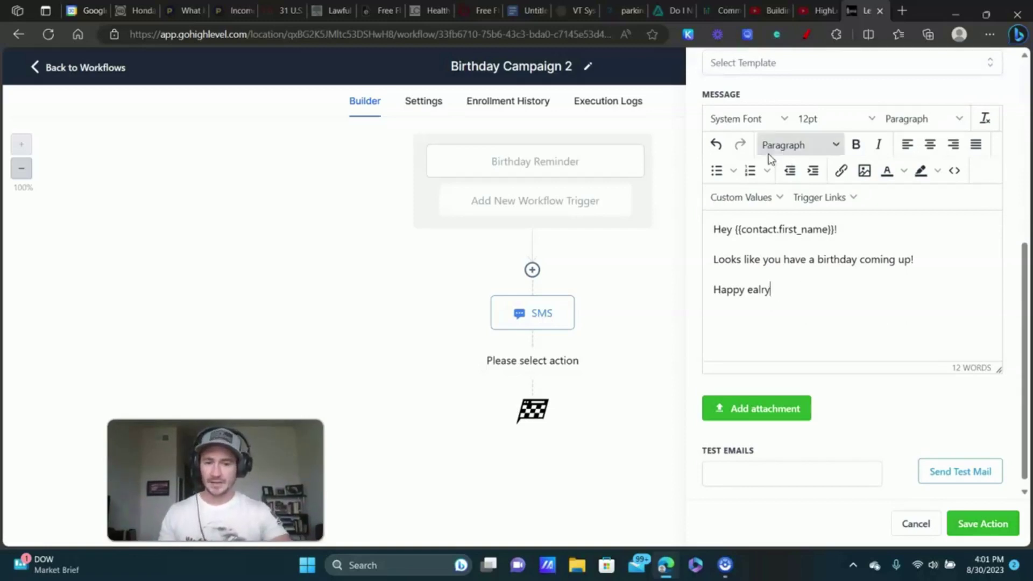
left_click_drag(782, 288, 714, 291)
left_click(799, 286)
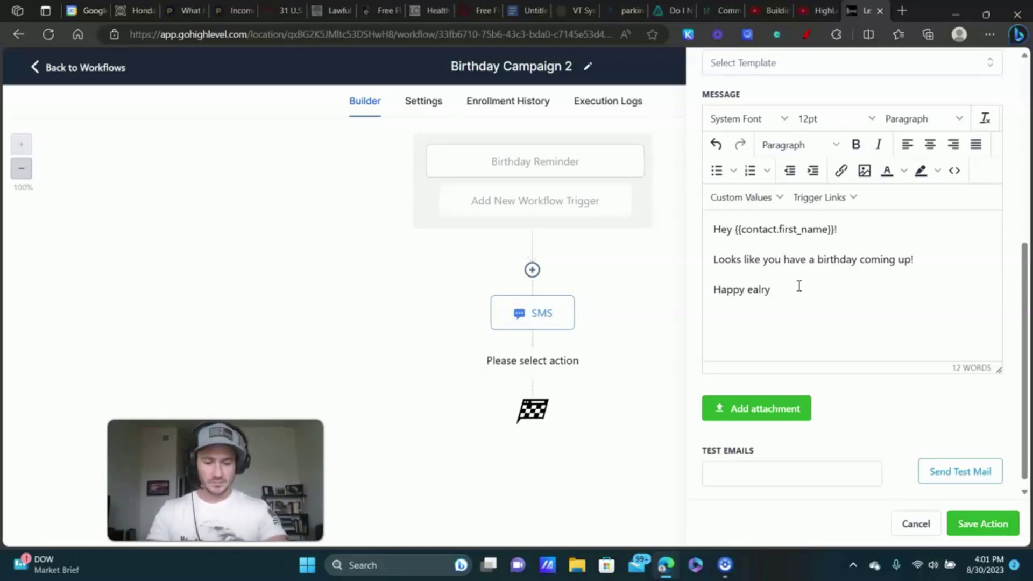
key("Return")
type("Click here t")
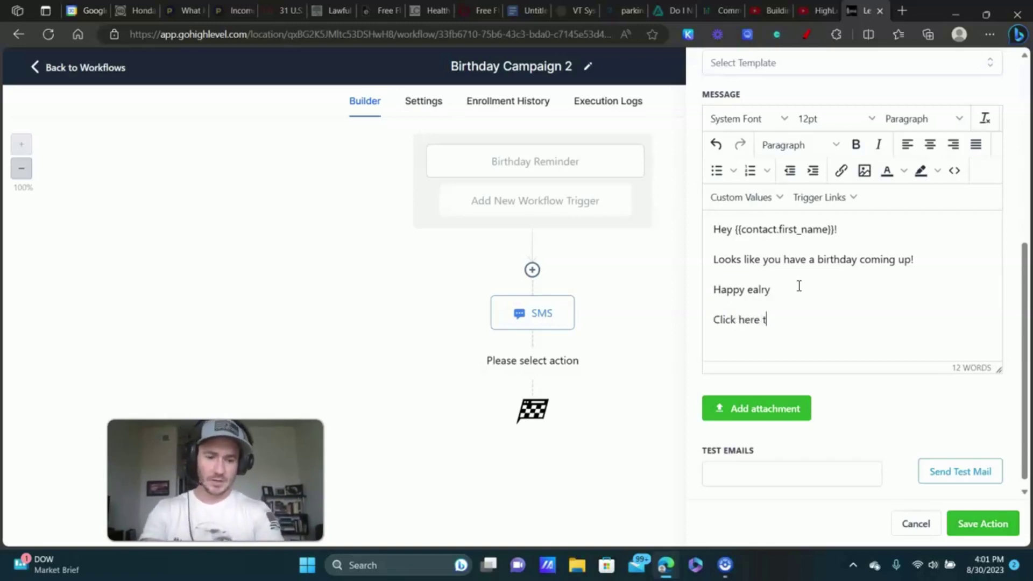
type("o open ou")
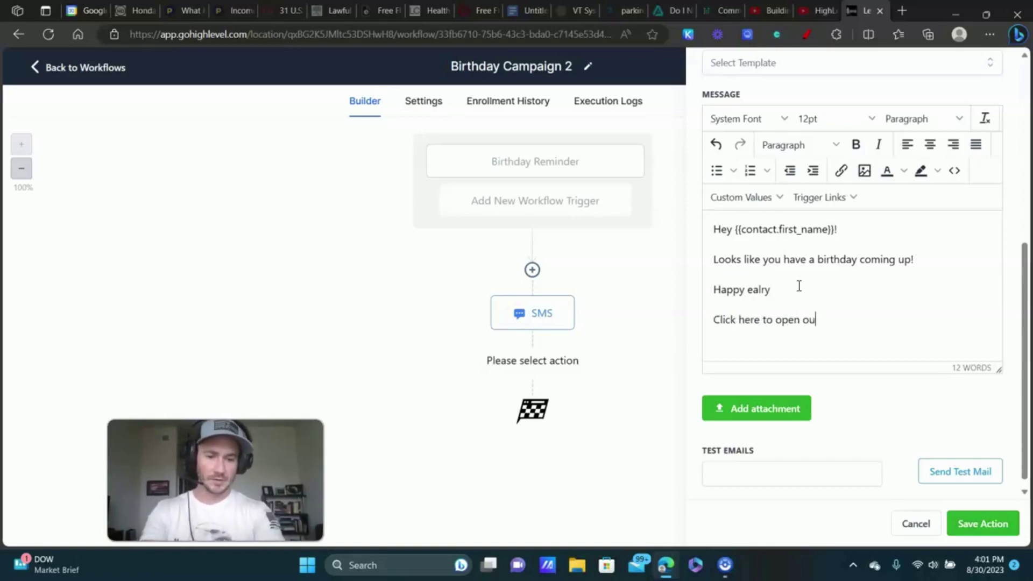
type("r calendar")
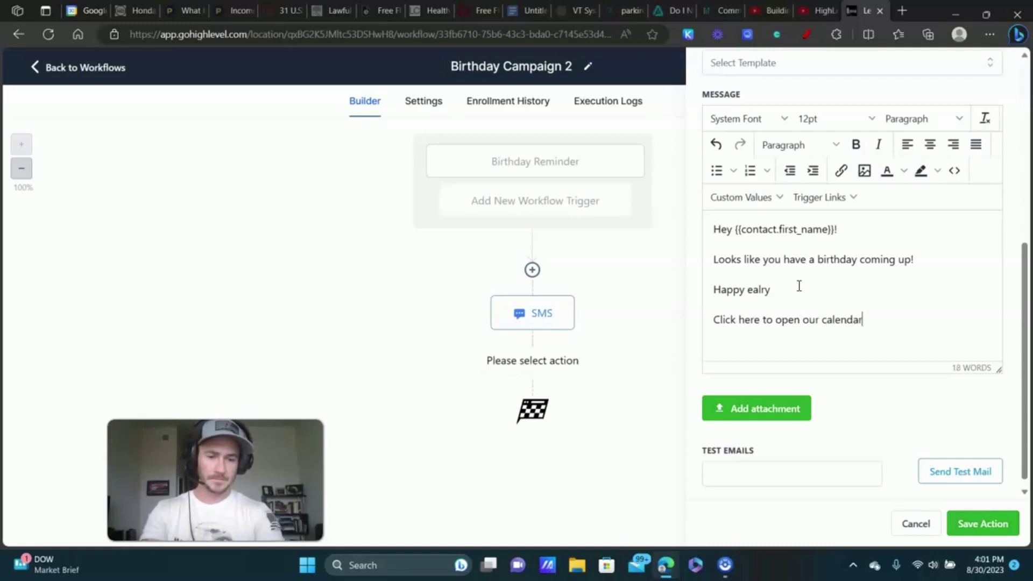
type(" to book your app")
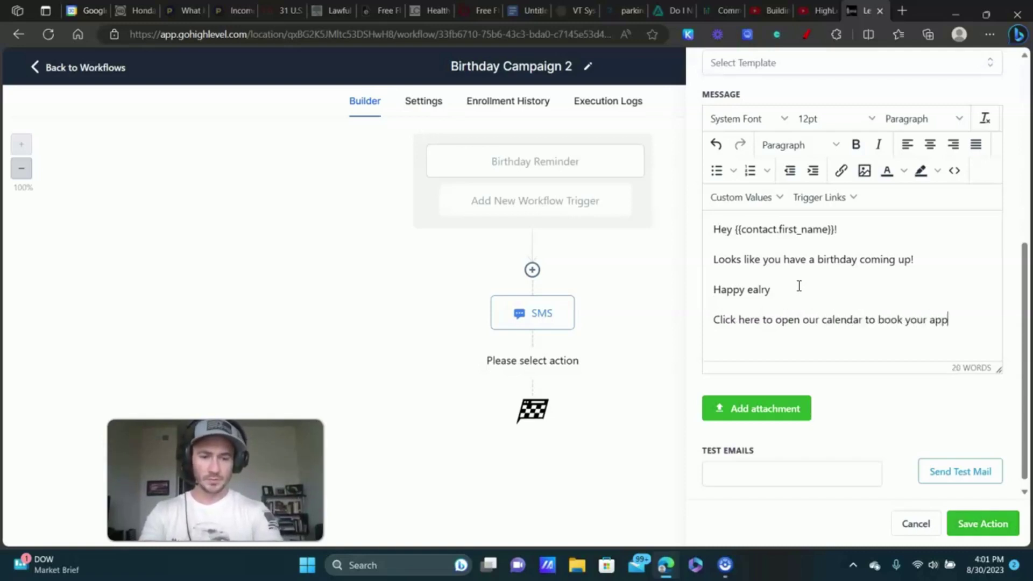
type("ointment!")
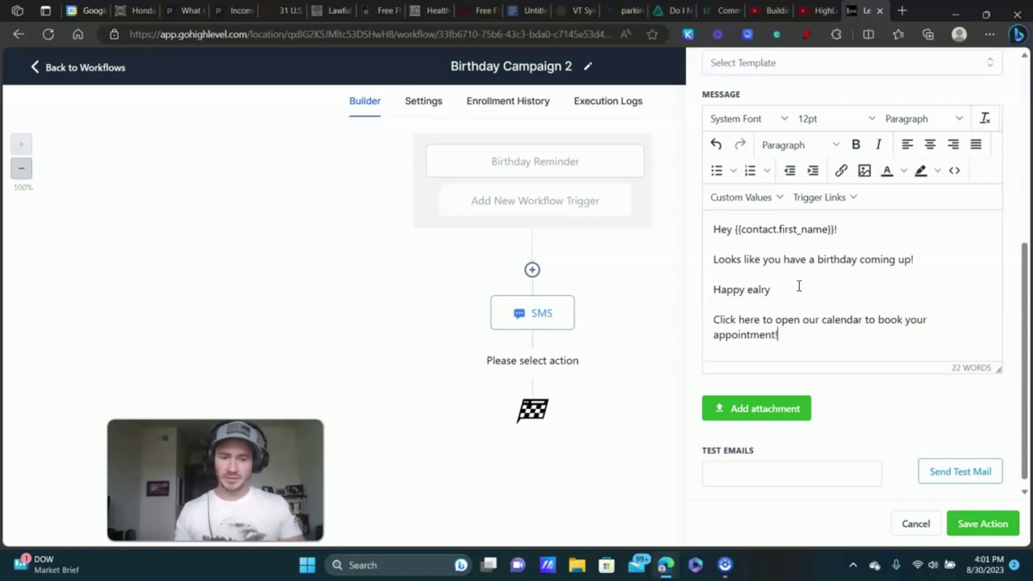
Try to turn the calendar booking sentence into a link that opens in a new window, leaving its URL blank.
left_click_drag(714, 319, 812, 337)
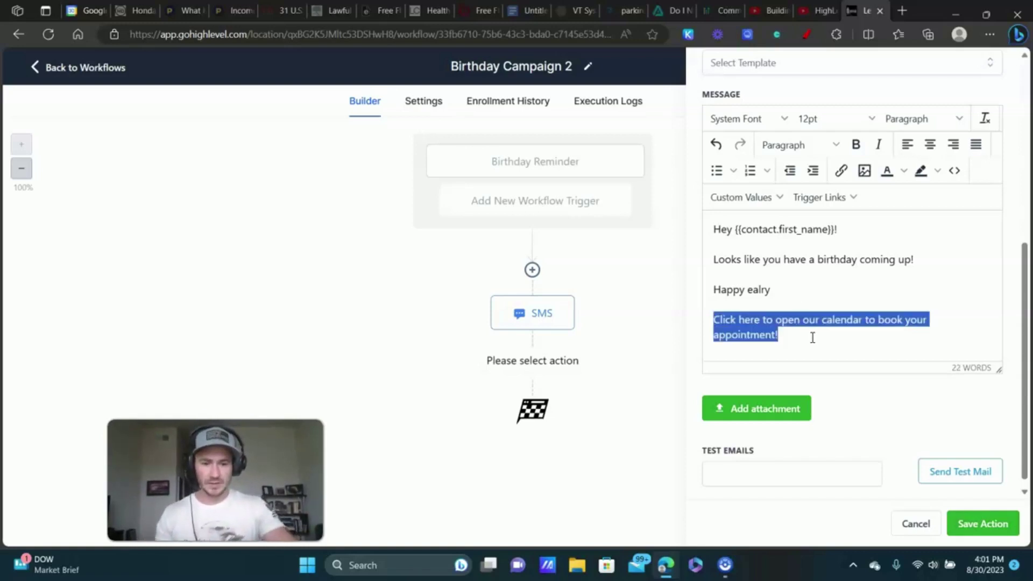
left_click(842, 172)
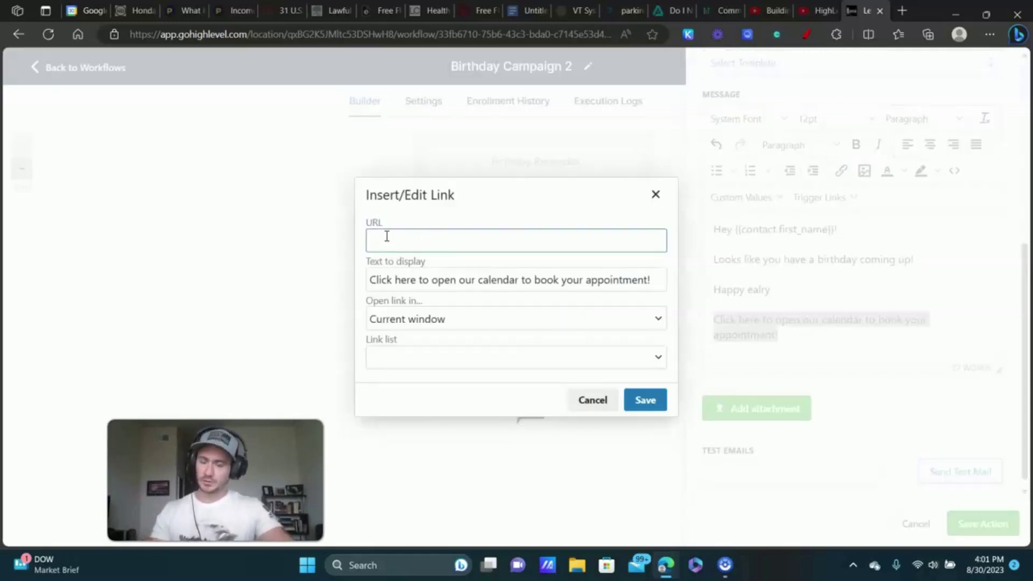
left_click(430, 320)
left_click(409, 357)
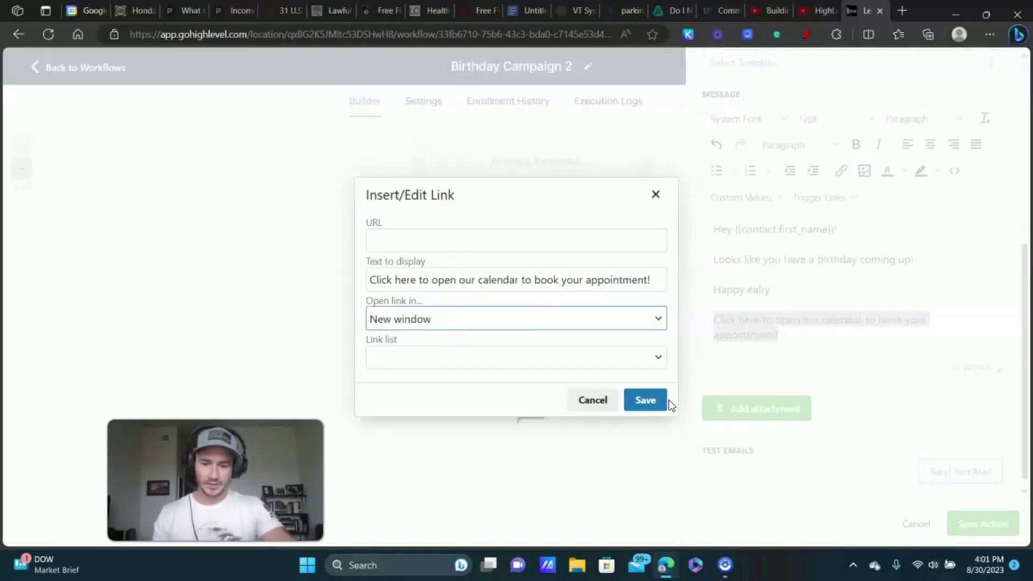
left_click(643, 398)
left_click(817, 331)
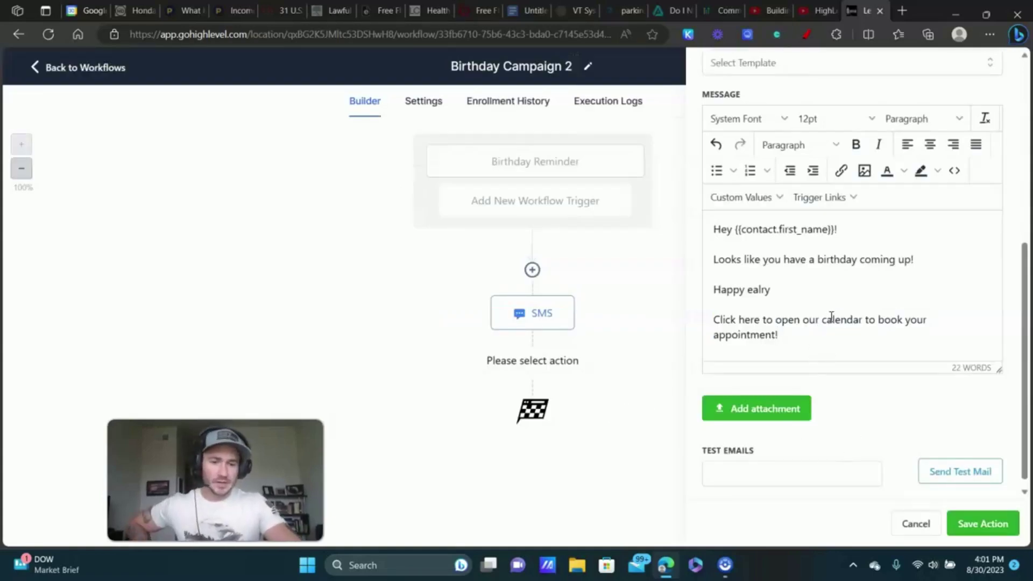
Save the email action and the Birthday Campaign 2 workflow, and dismiss the save notification.
left_click(984, 522)
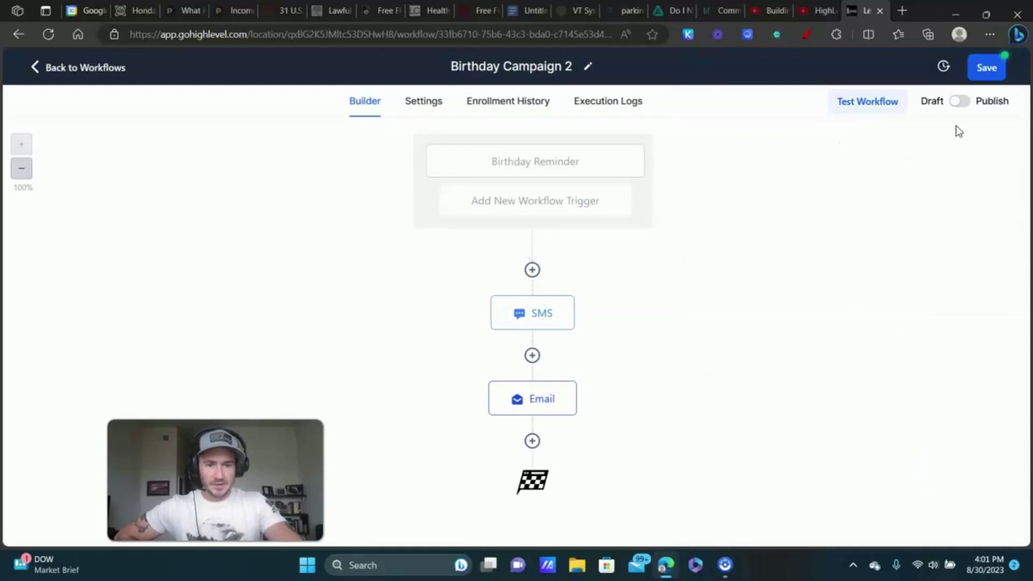
left_click(987, 67)
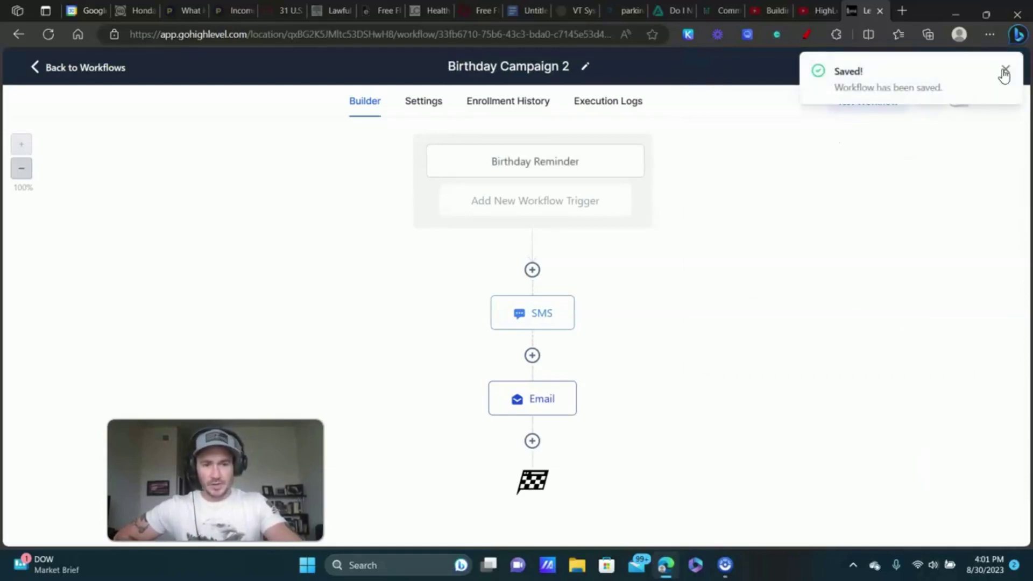
left_click(1004, 71)
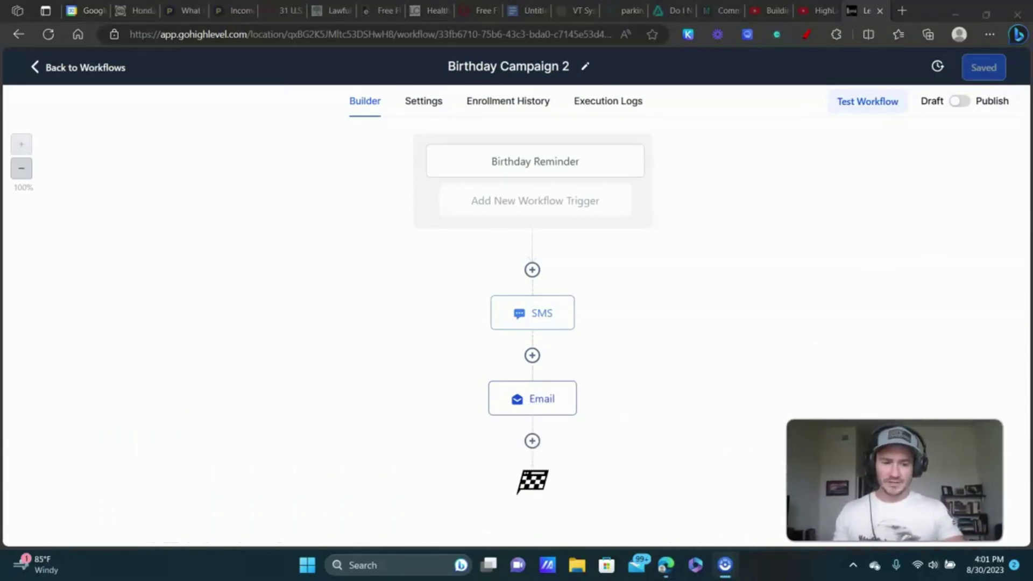
left_click(852, 294)
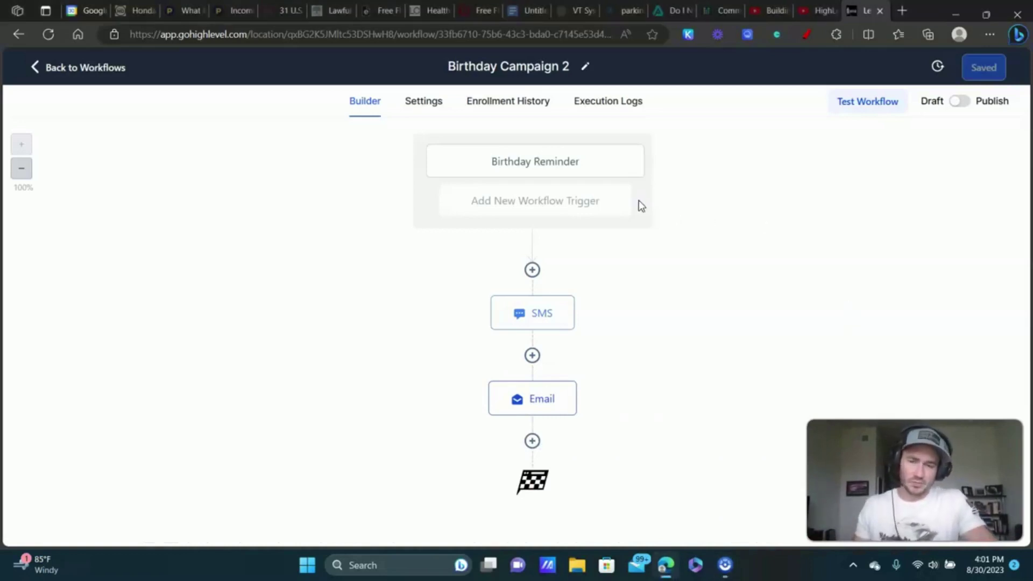
Leave the workflow for the marketing email templates and ignore the phone number notice.
left_click(92, 69)
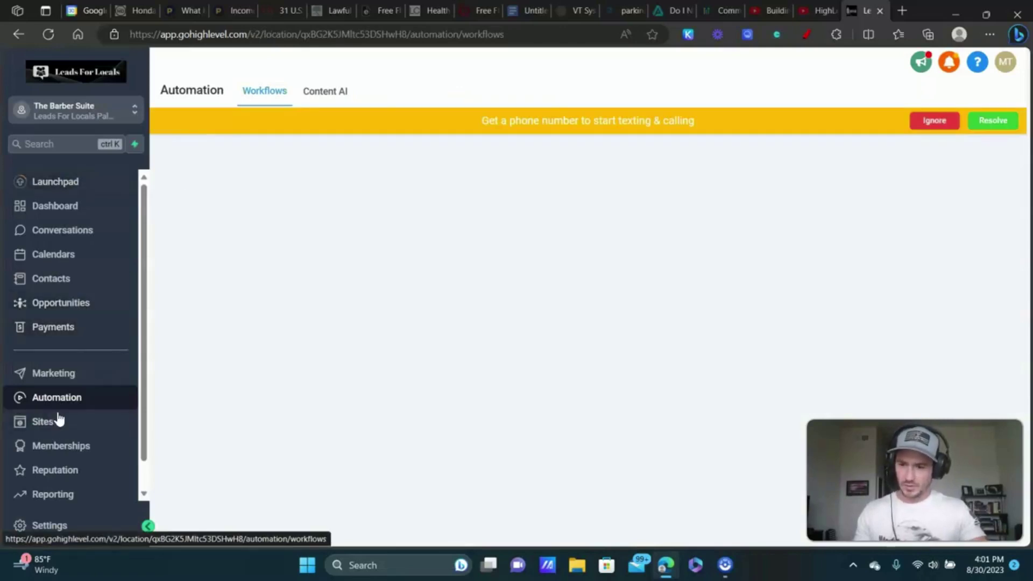
left_click(47, 376)
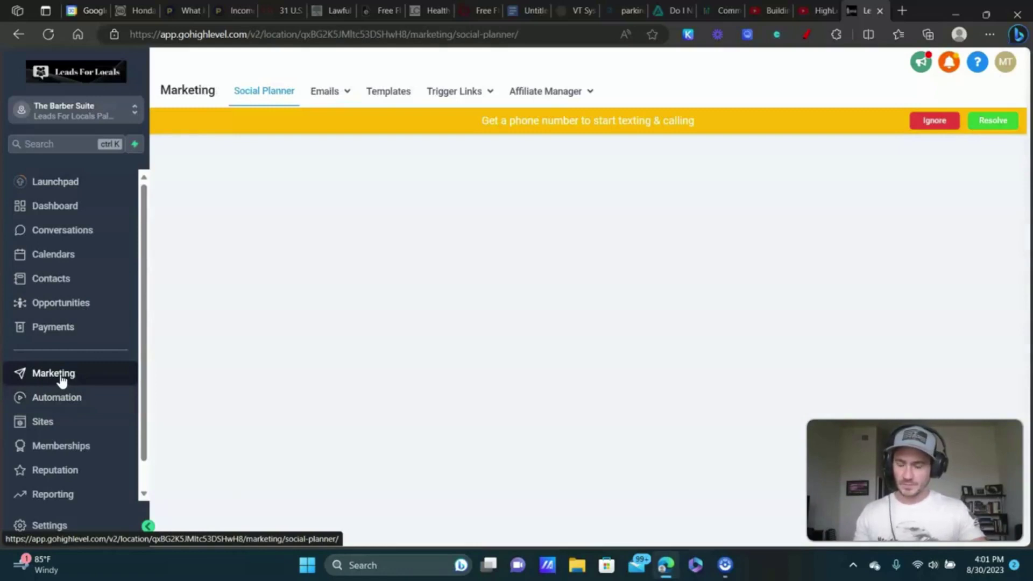
mouse_move(329, 93)
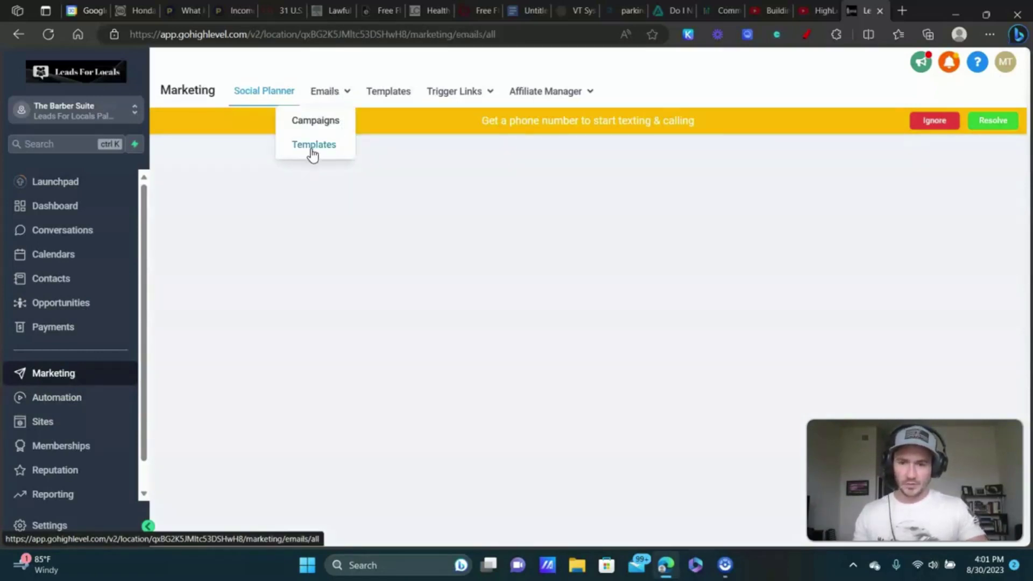
left_click(313, 144)
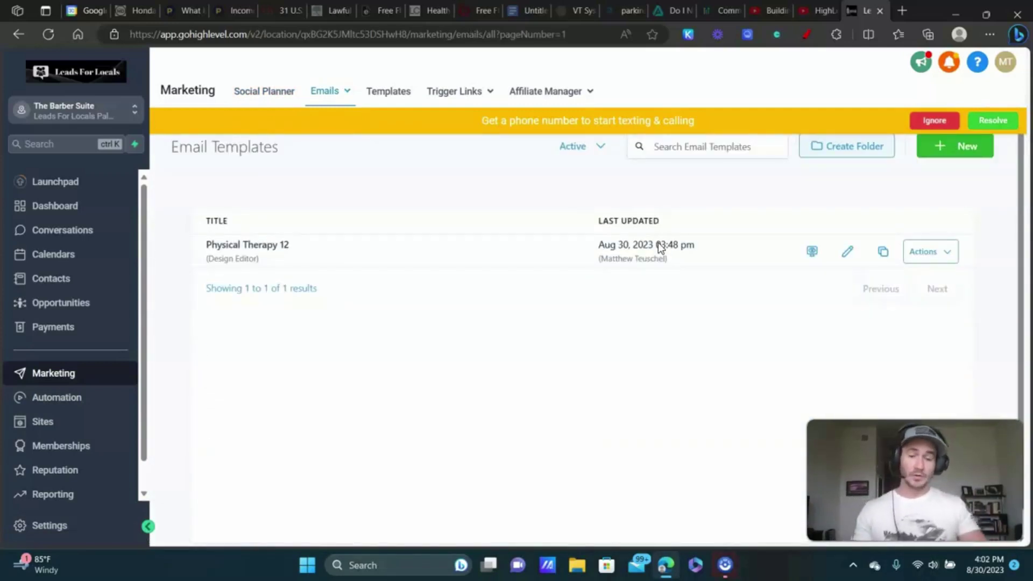
left_click(942, 120)
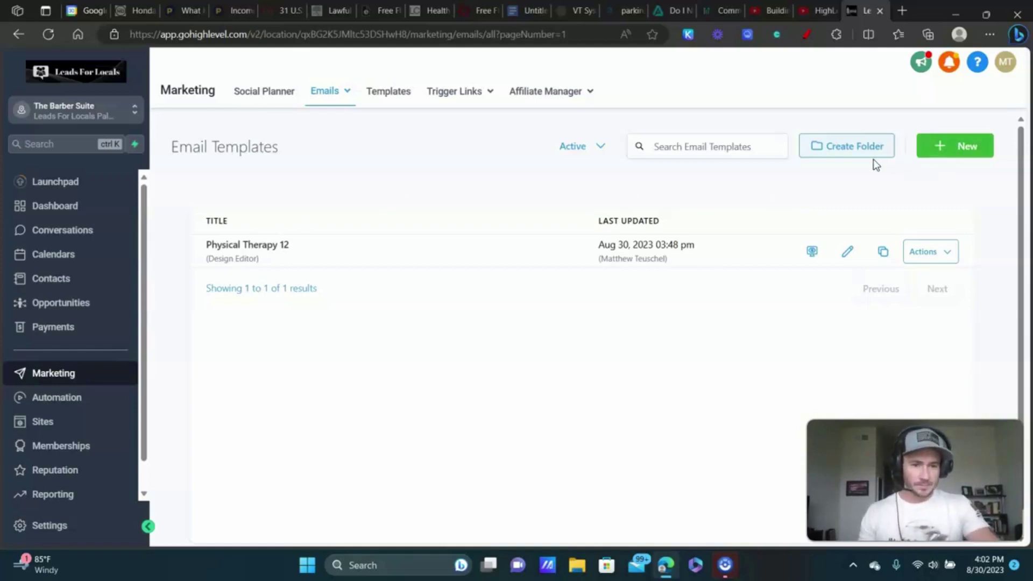
Create a new email template from the Auto Repair 12 design in the template library.
left_click(960, 145)
left_click(774, 220)
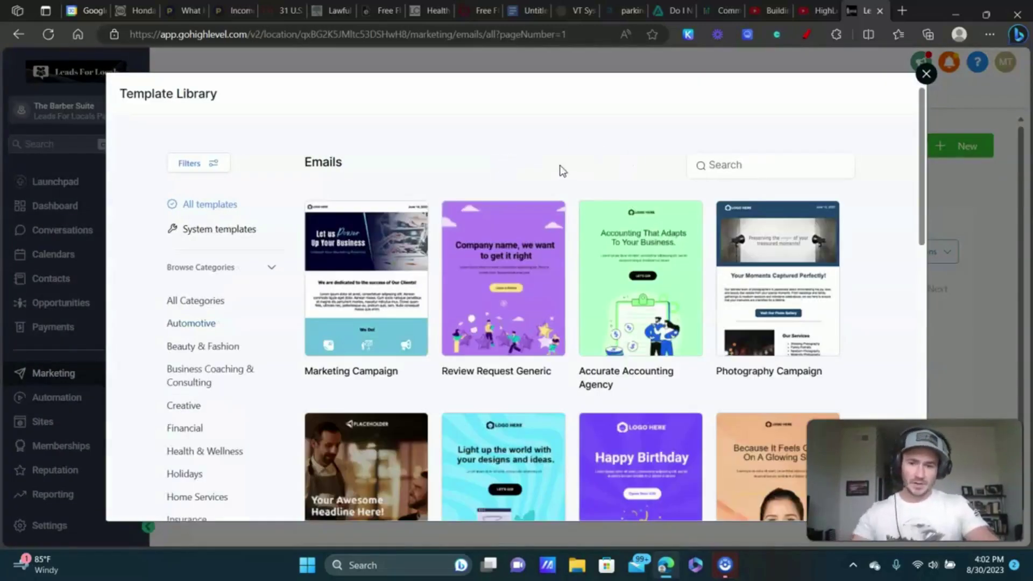
scroll(562, 171, "down", 12)
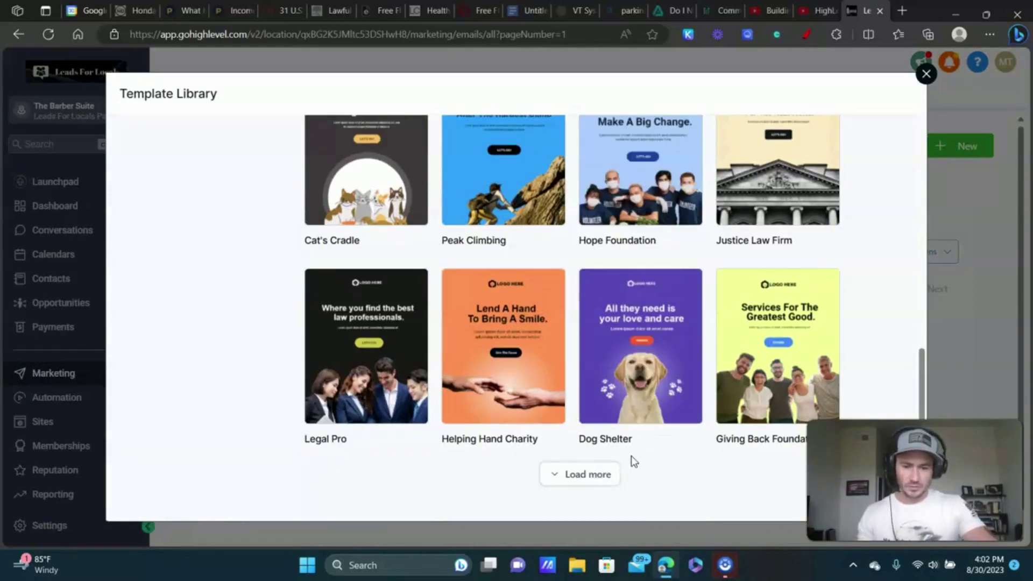
left_click(579, 474)
scroll(685, 221, "down", 15)
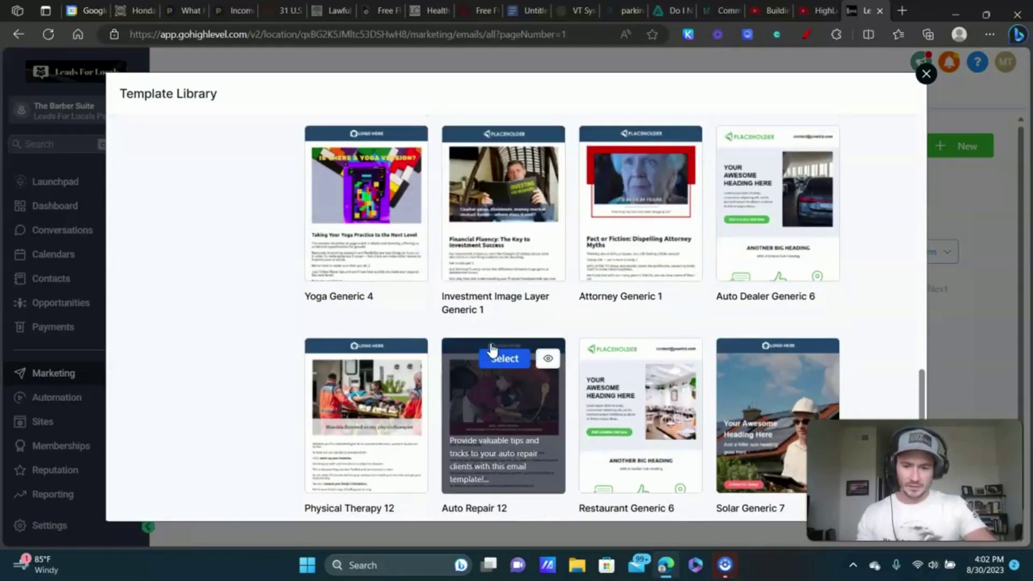
scroll(592, 366, "down", 3)
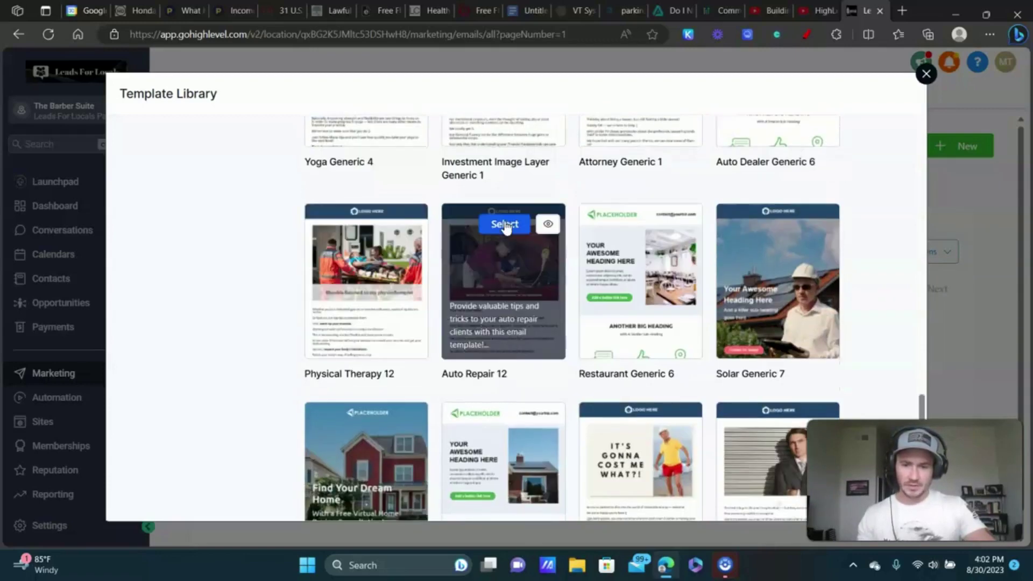
left_click(505, 226)
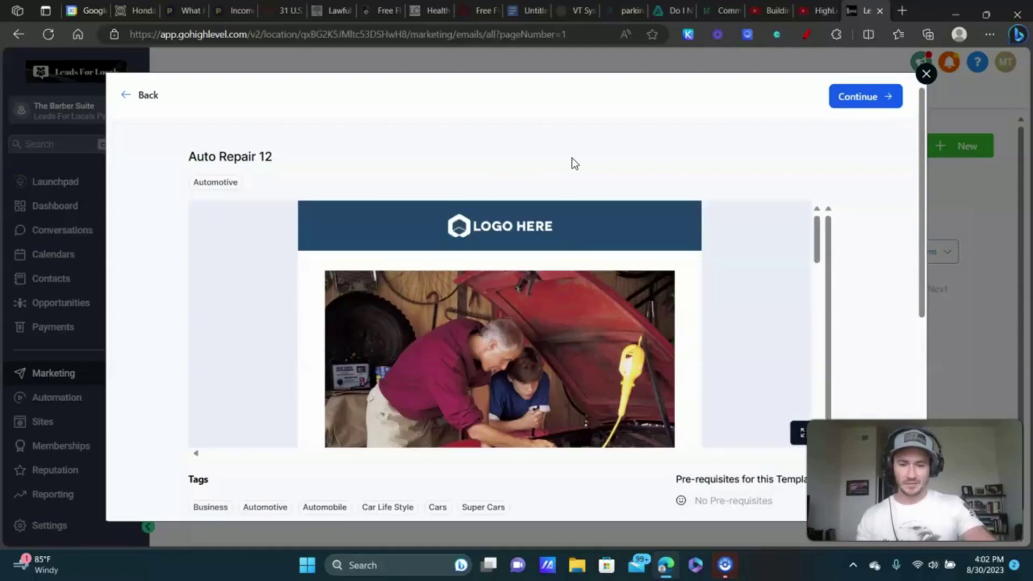
left_click(872, 97)
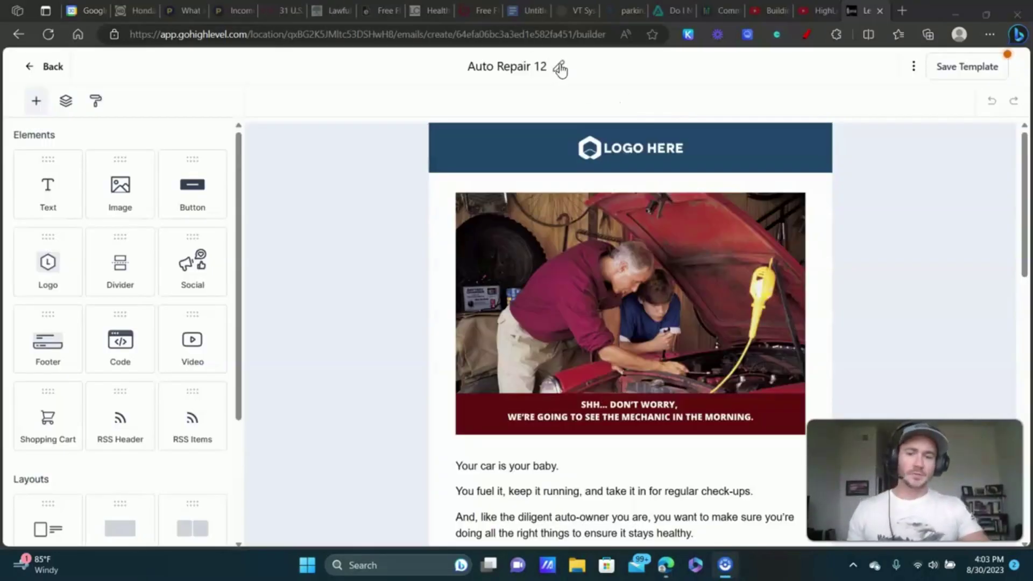
Rename the email template as "15% off birthday email".
triple_click(509, 63)
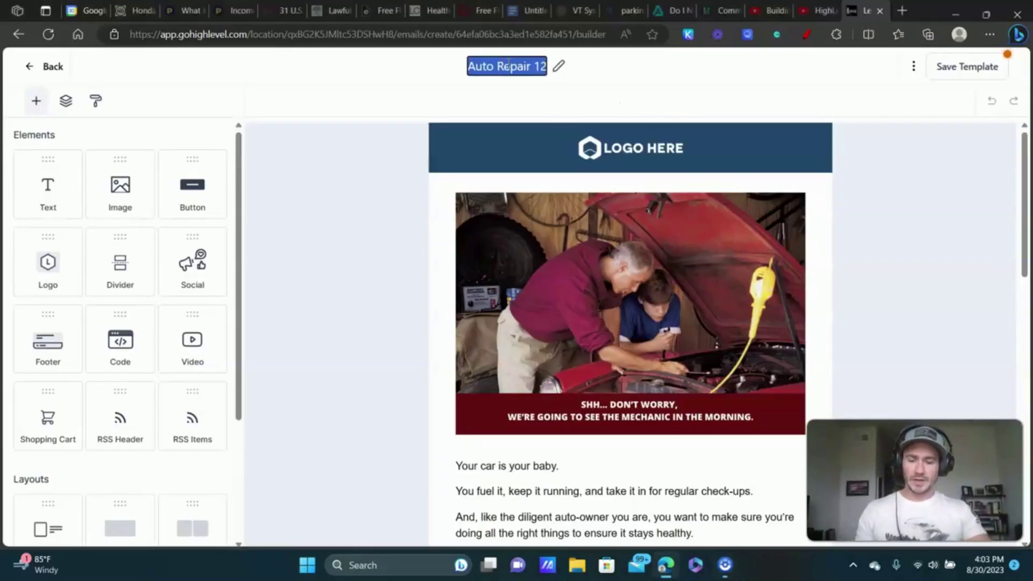
type("Hair")
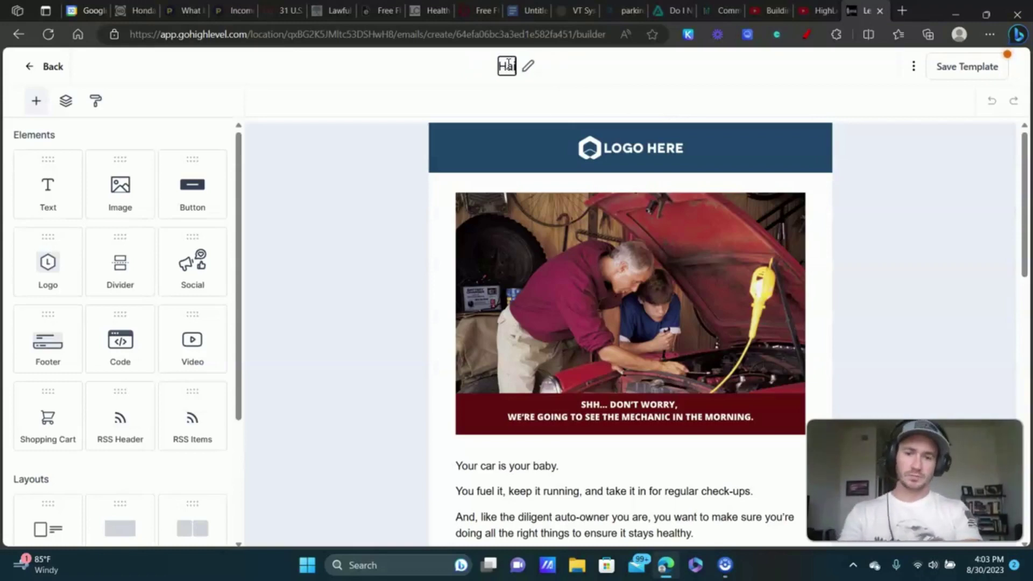
key("BackSpace")
key("BackSpace")
key("BackSpace")
key("BackSpace")
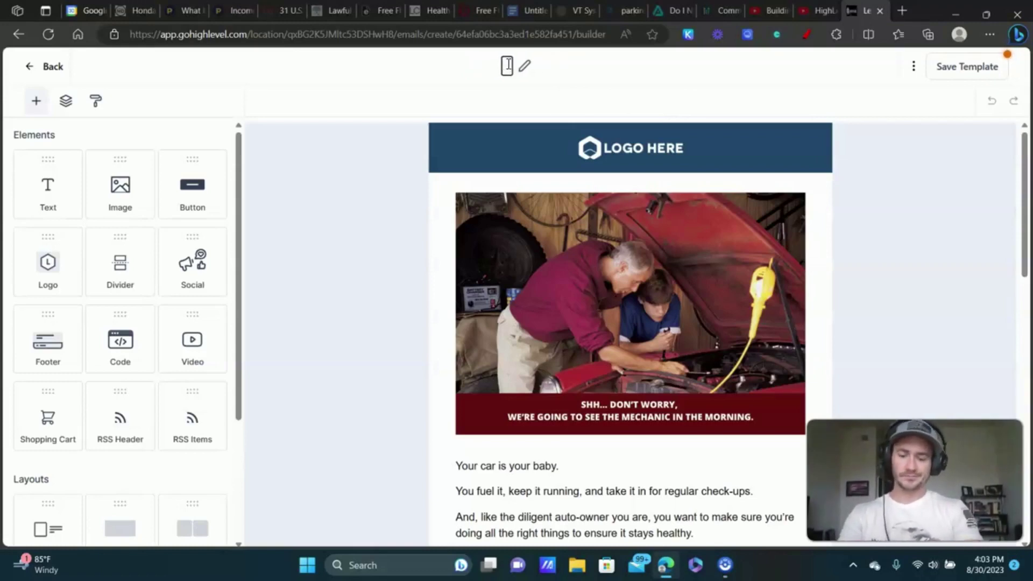
type("15%")
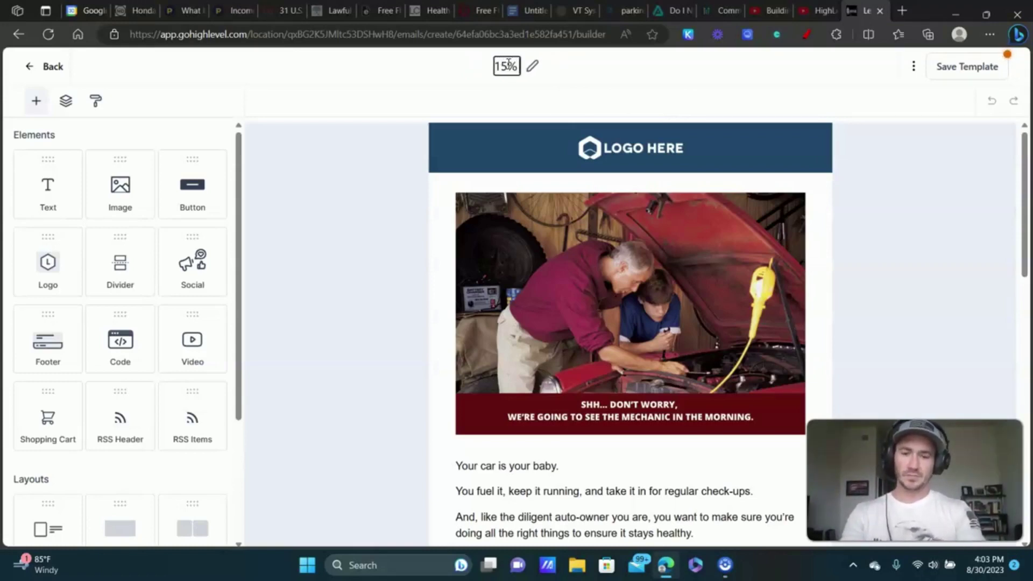
type(" off birth")
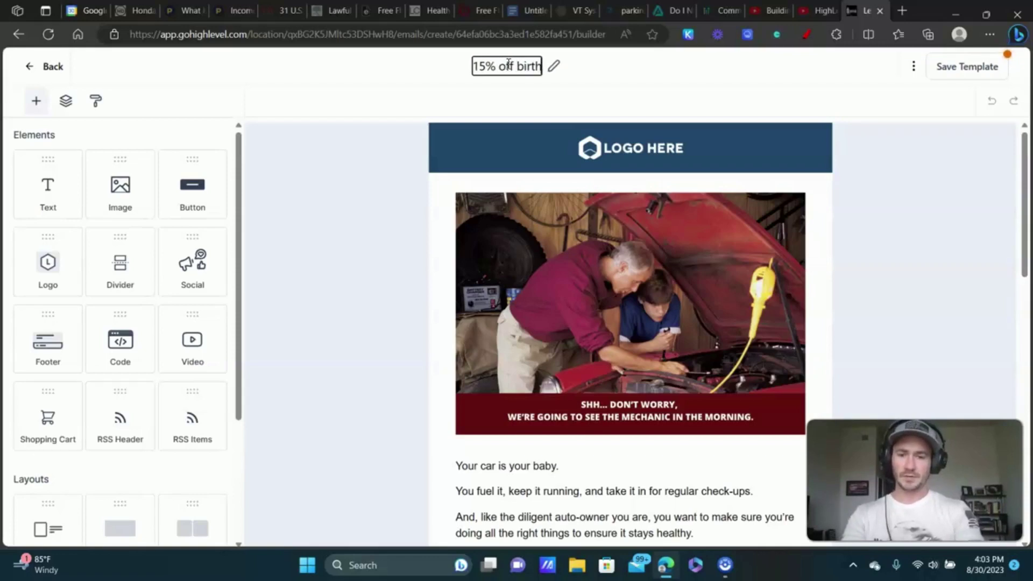
type("day email")
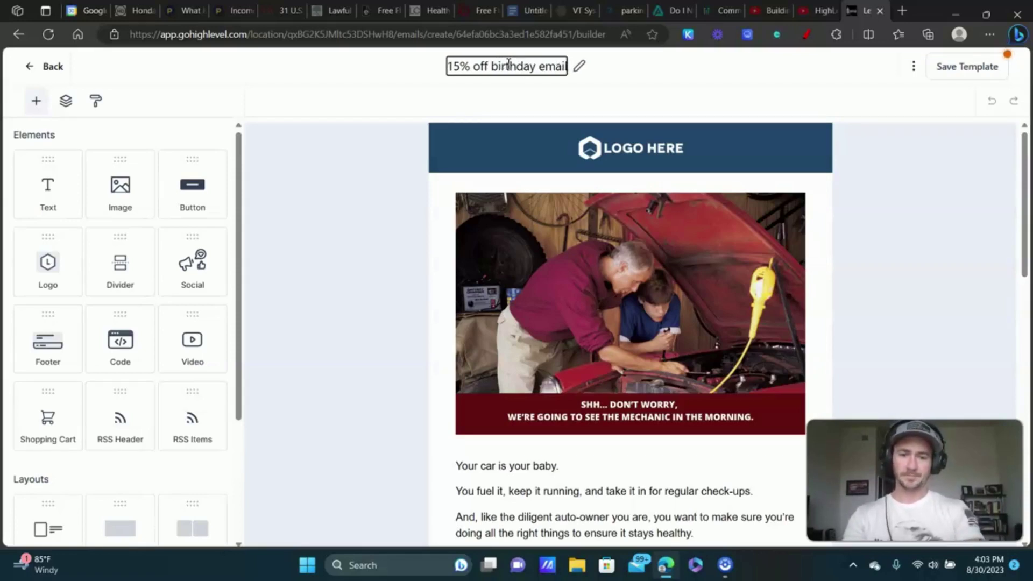
key("Return")
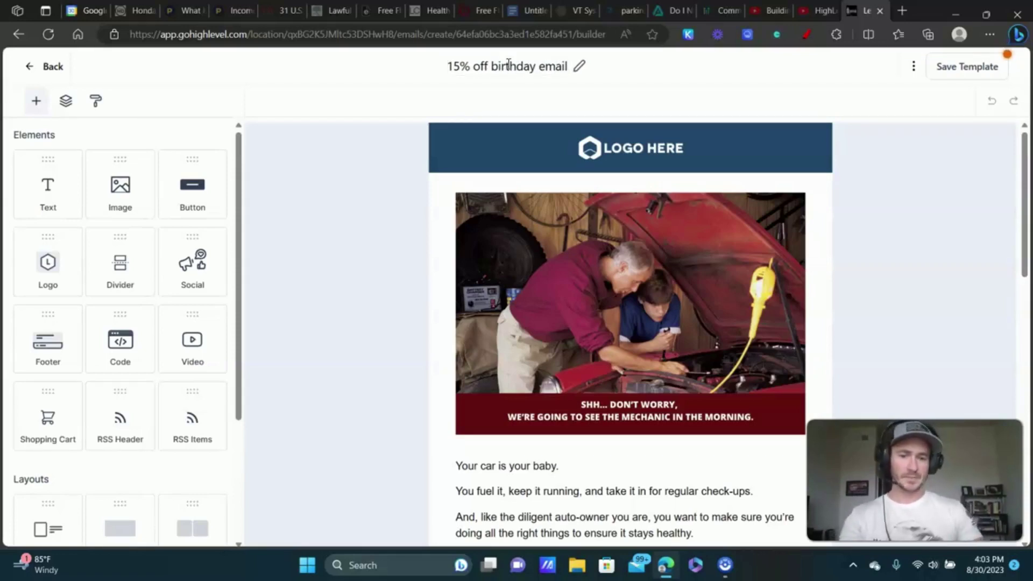
Review the sender name, sender email, preview text and subject fields in the template settings, and save them.
left_click(913, 69)
left_click(902, 197)
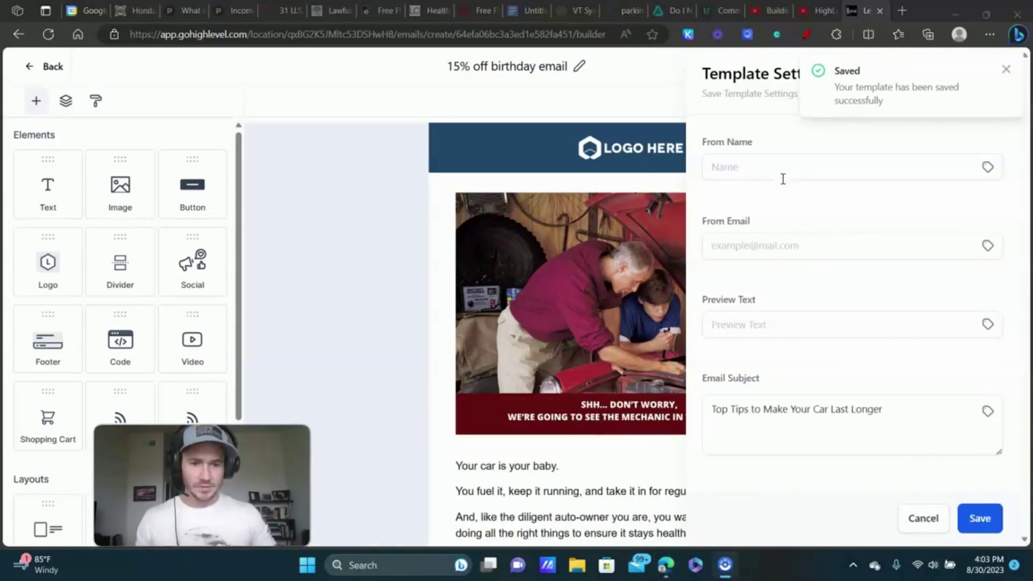
left_click(819, 168)
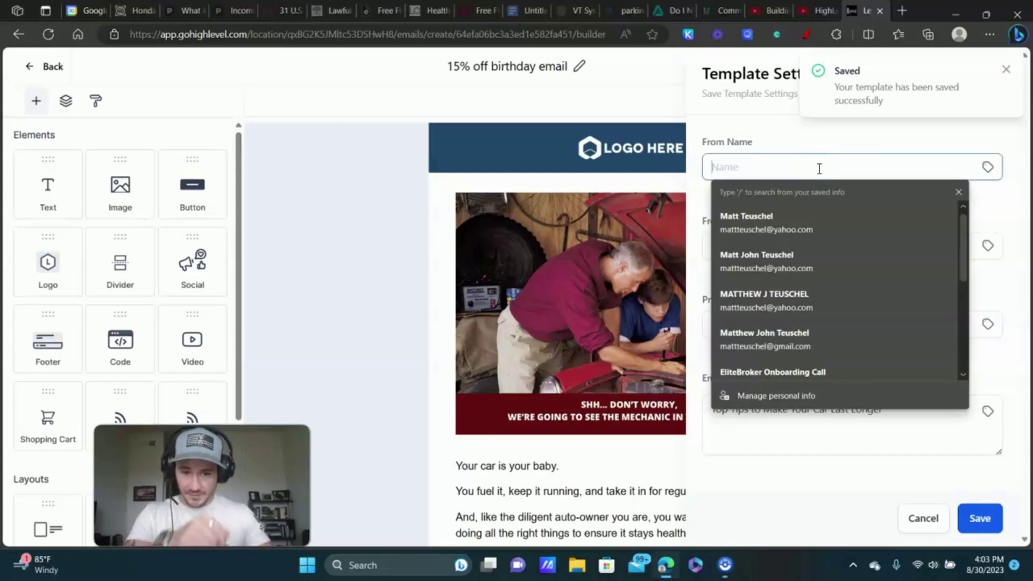
left_click(819, 164)
left_click(800, 405)
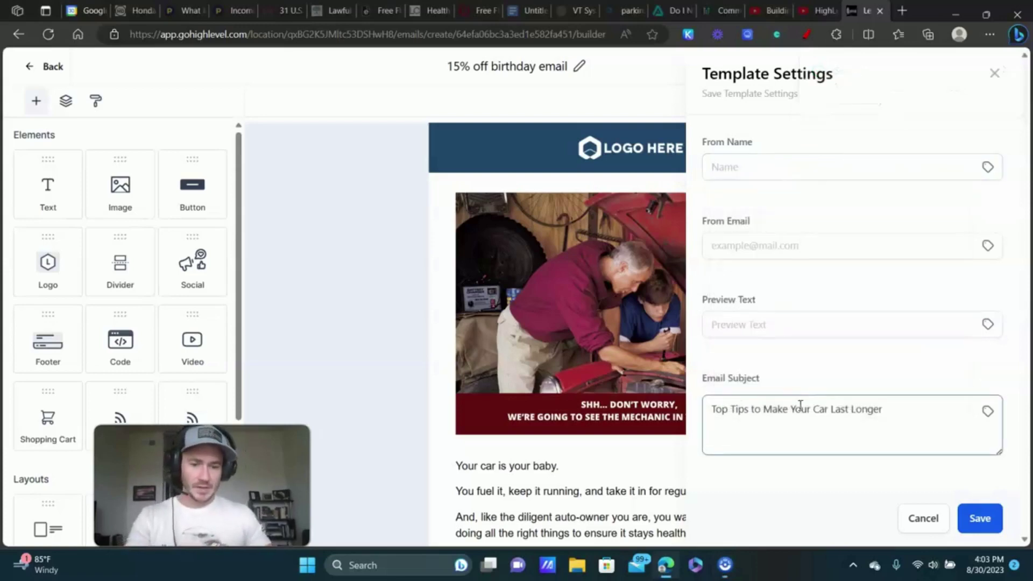
left_click(734, 166)
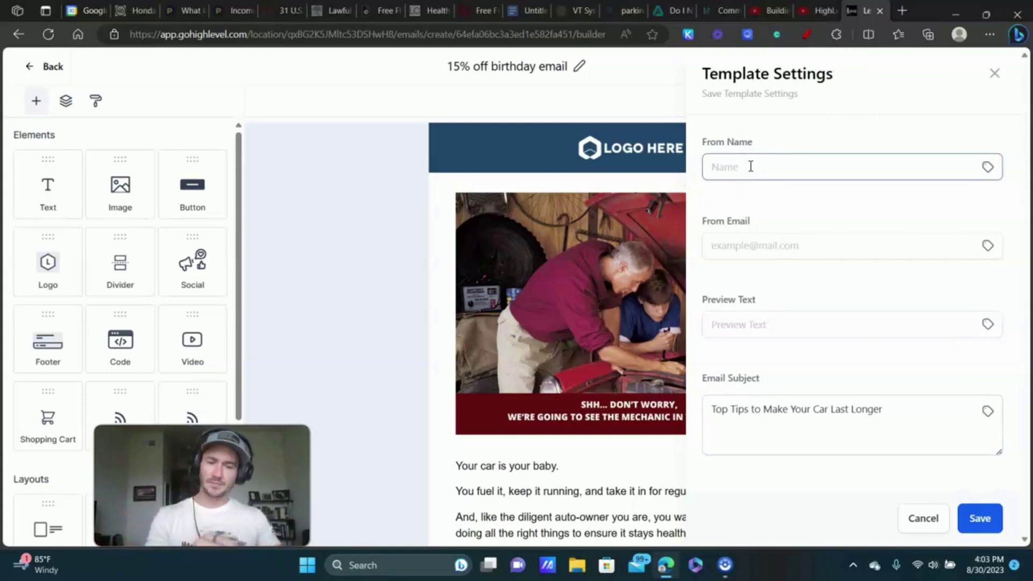
left_click(738, 245)
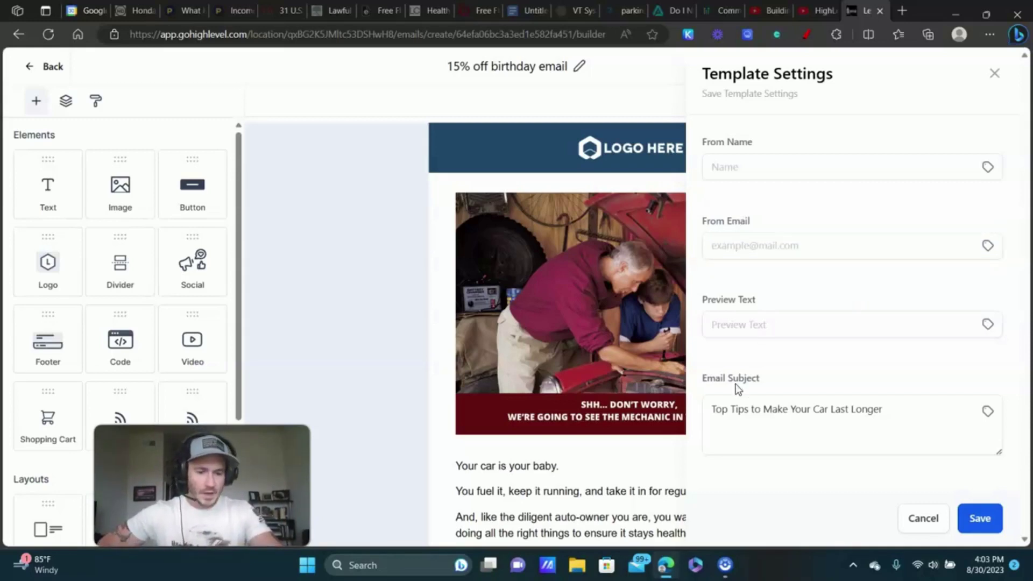
triple_click(857, 403)
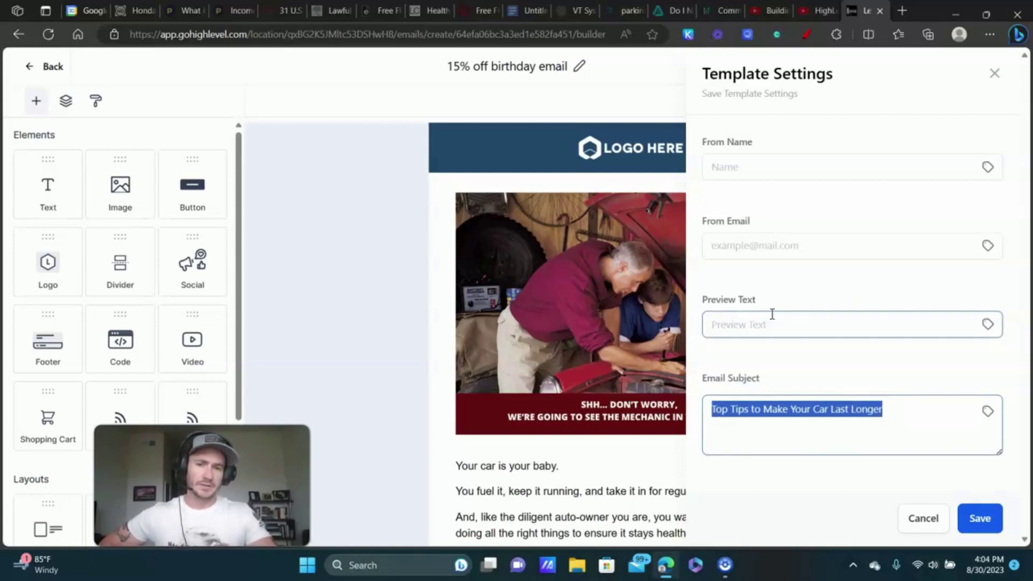
left_click(825, 359)
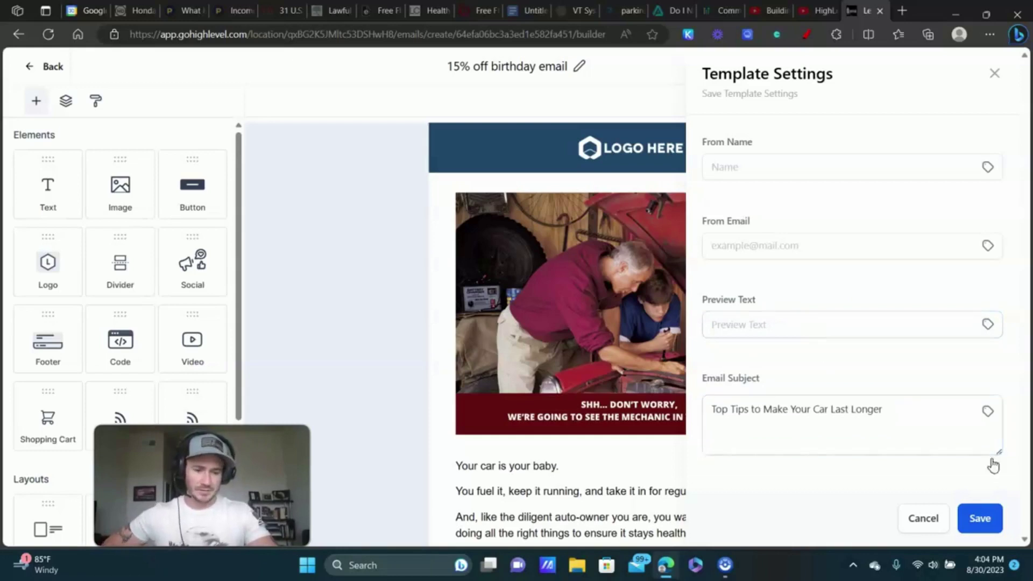
left_click(980, 522)
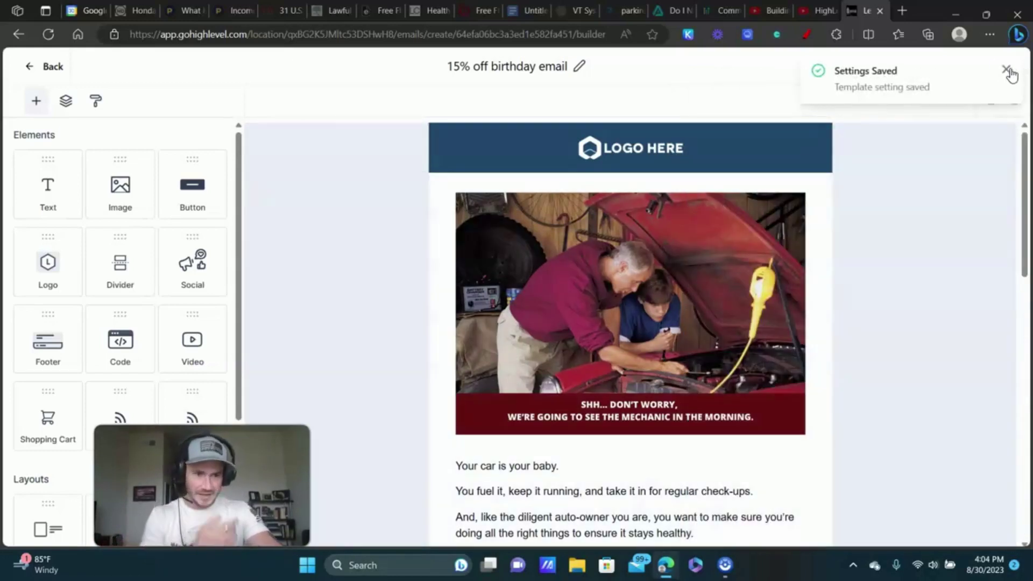
left_click(1006, 69)
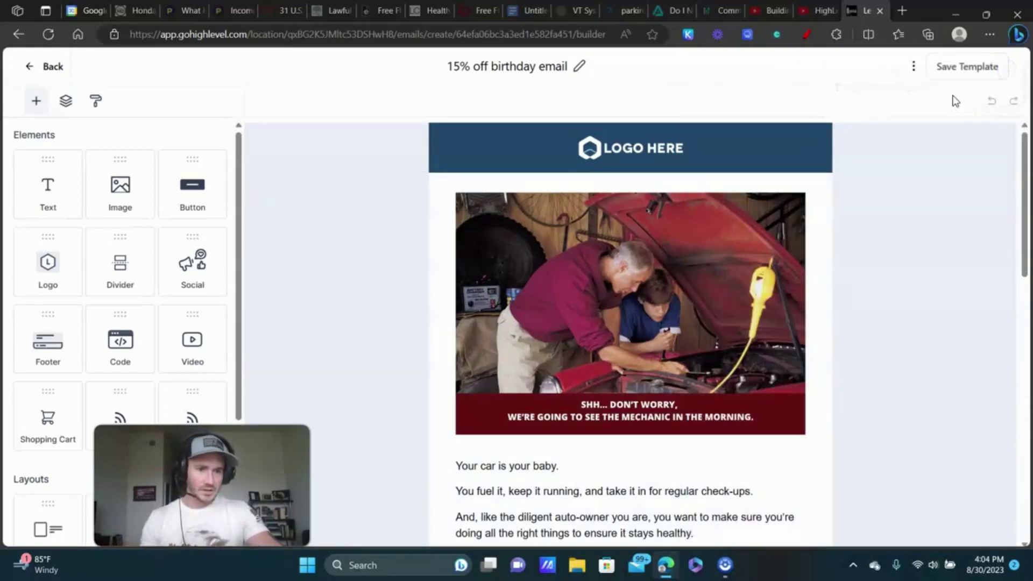
Fill in the sender's email address and the sender name with the Hair Salon label in the template settings, and save them.
left_click(913, 65)
left_click(907, 199)
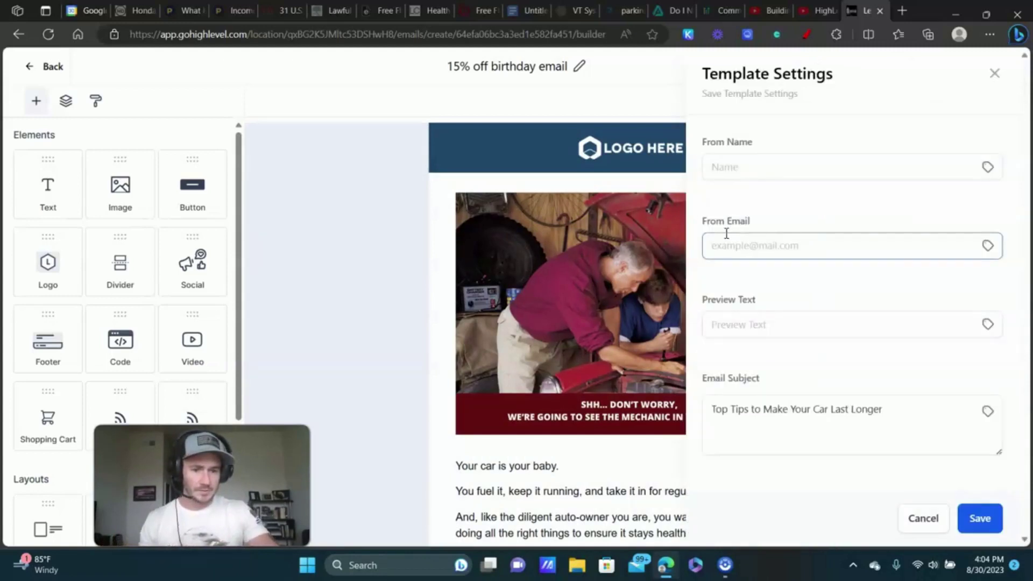
left_click(769, 247)
type("test@te")
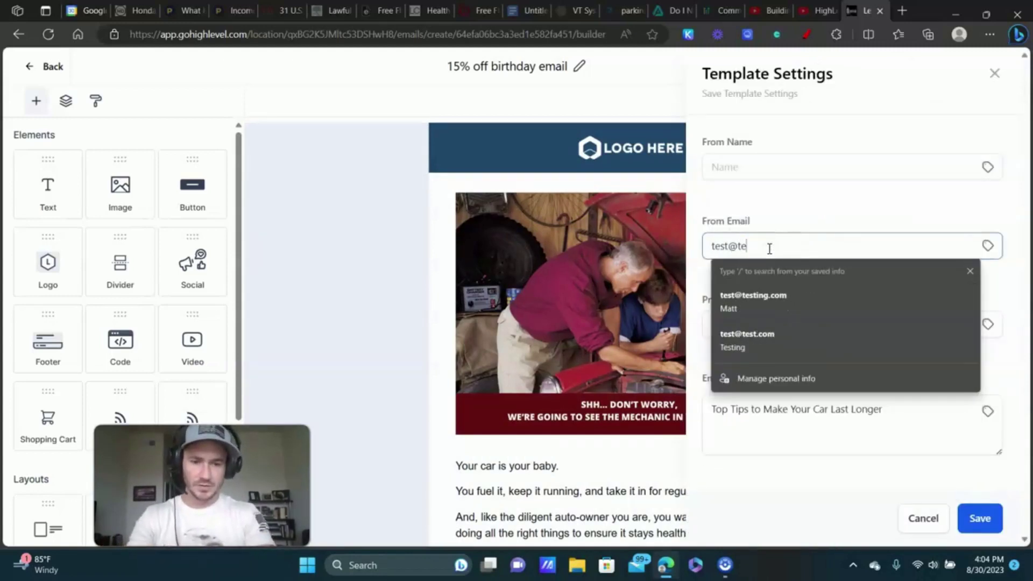
type("st.com")
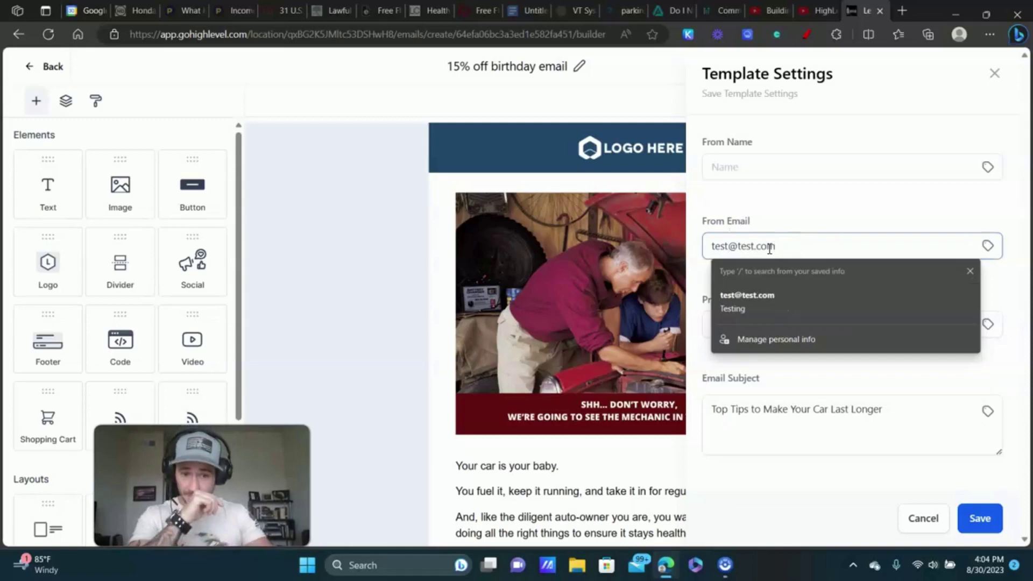
left_click(763, 167)
type("Matt - Ha")
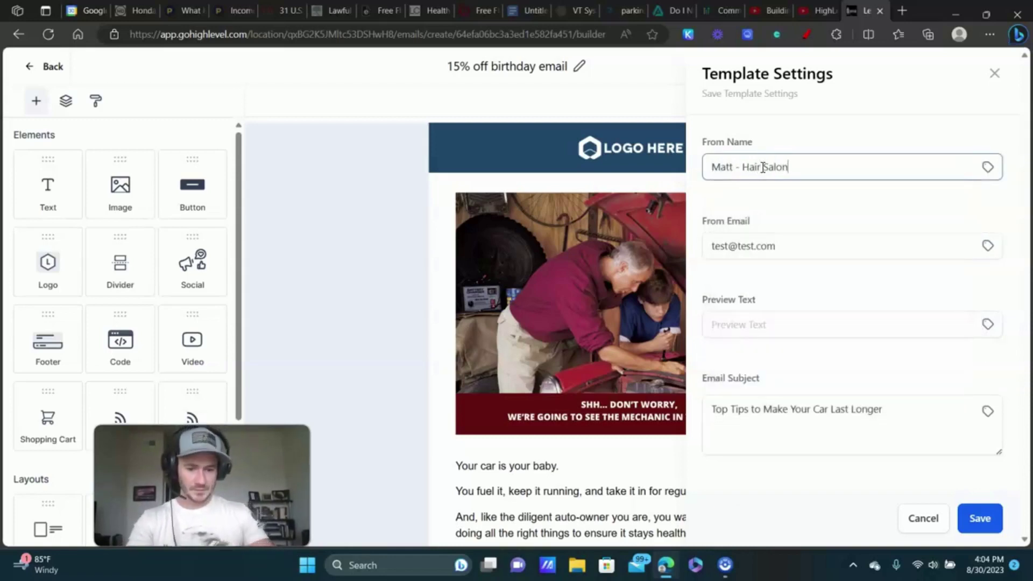
type("ir Salon")
left_click(984, 513)
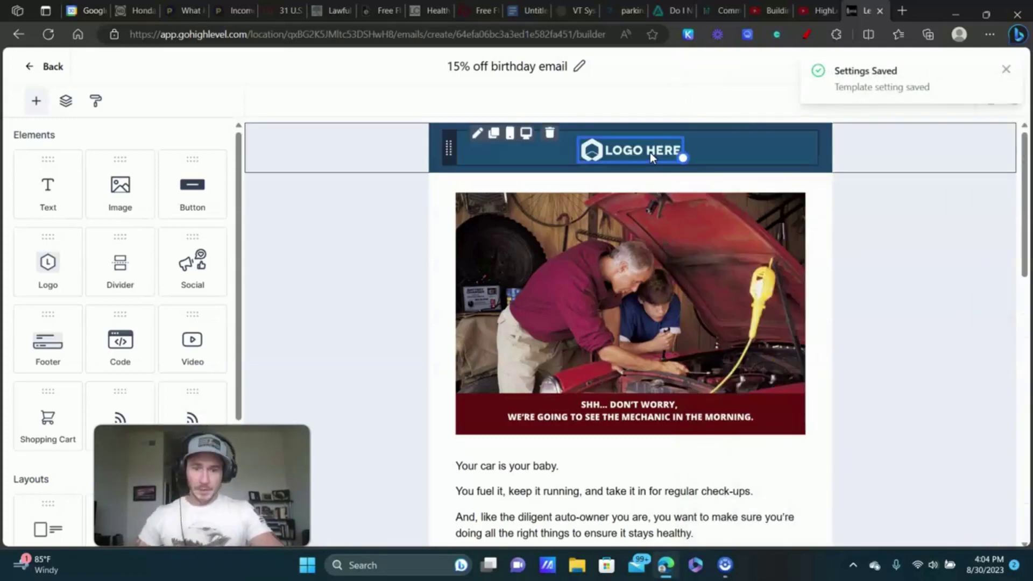
View the media library files available for replacing the header logo, and return to the email.
left_click(631, 150)
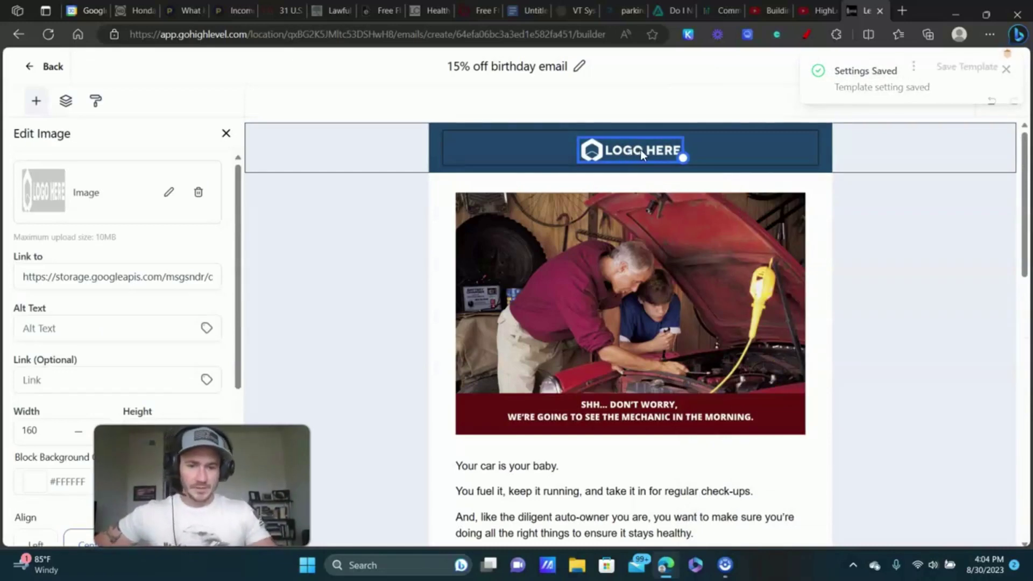
left_click(167, 195)
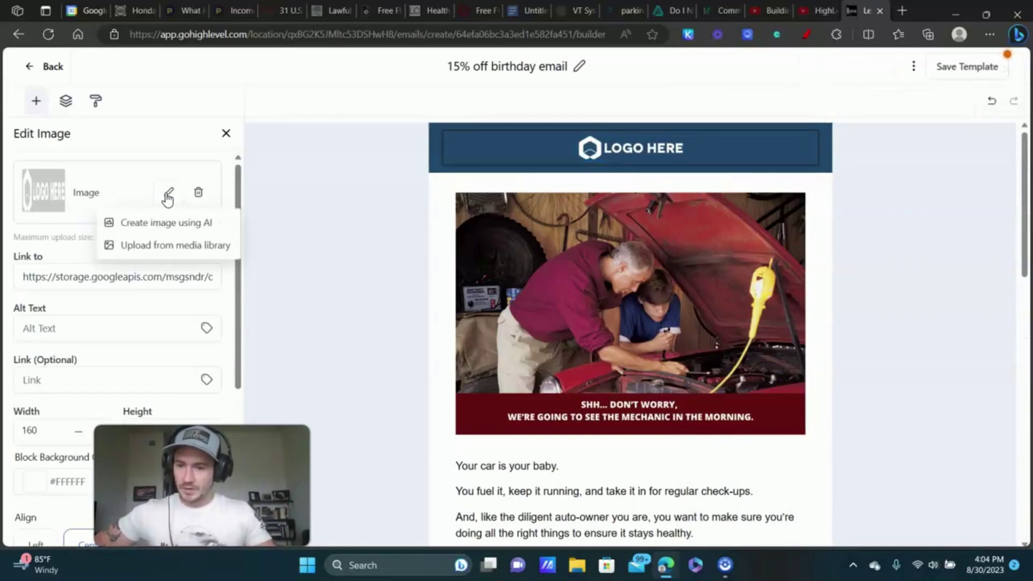
left_click(167, 247)
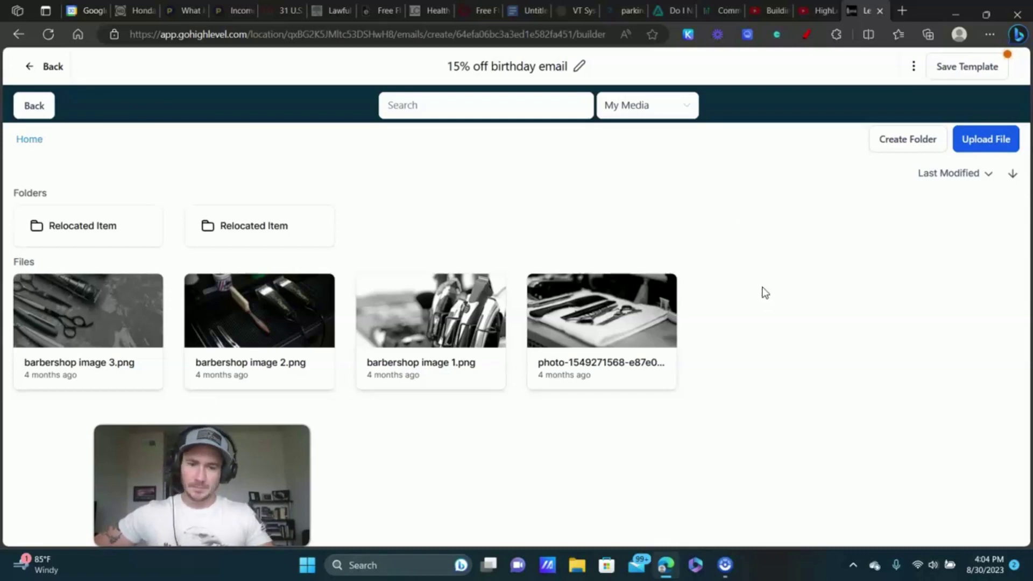
left_click(52, 66)
left_click(635, 115)
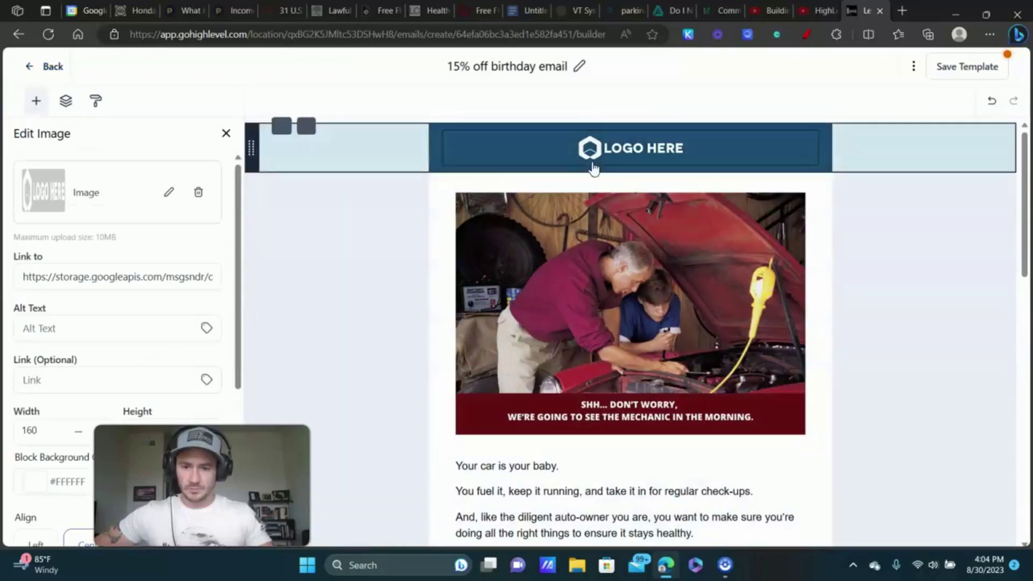
Search Pixabay in the media library for "birthday" images to replace the main car repair photo.
left_click(609, 260)
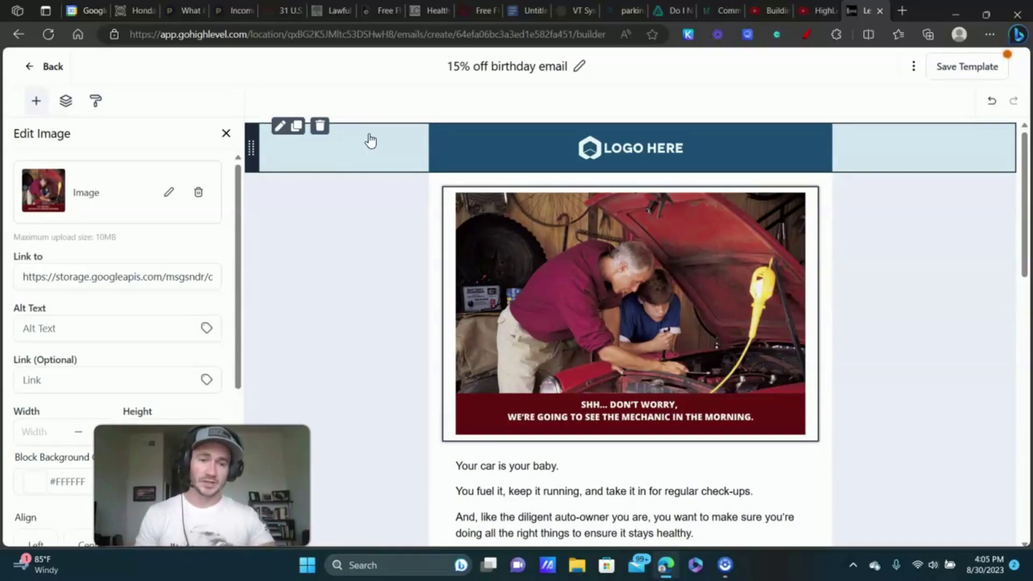
left_click(168, 195)
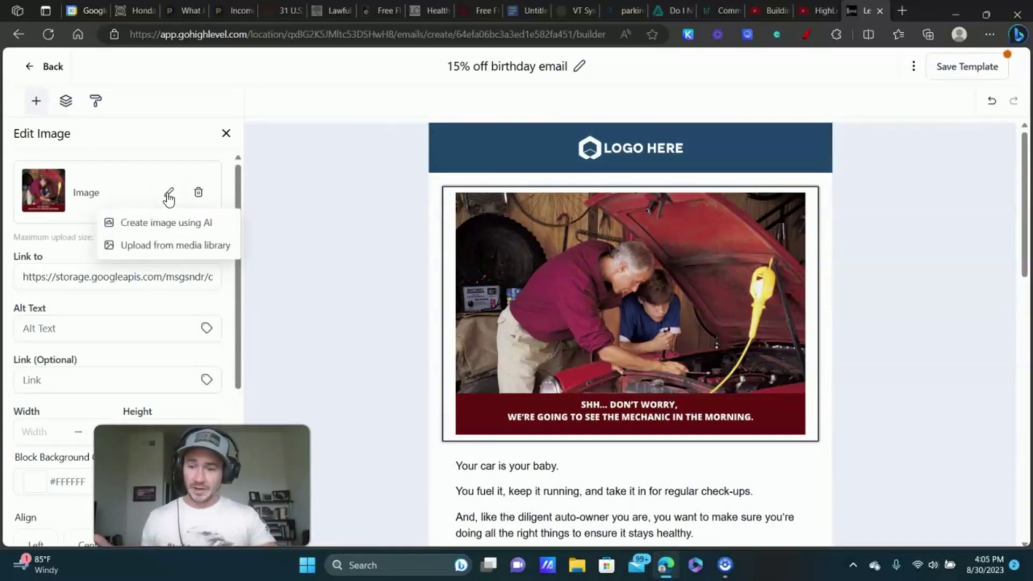
left_click(153, 248)
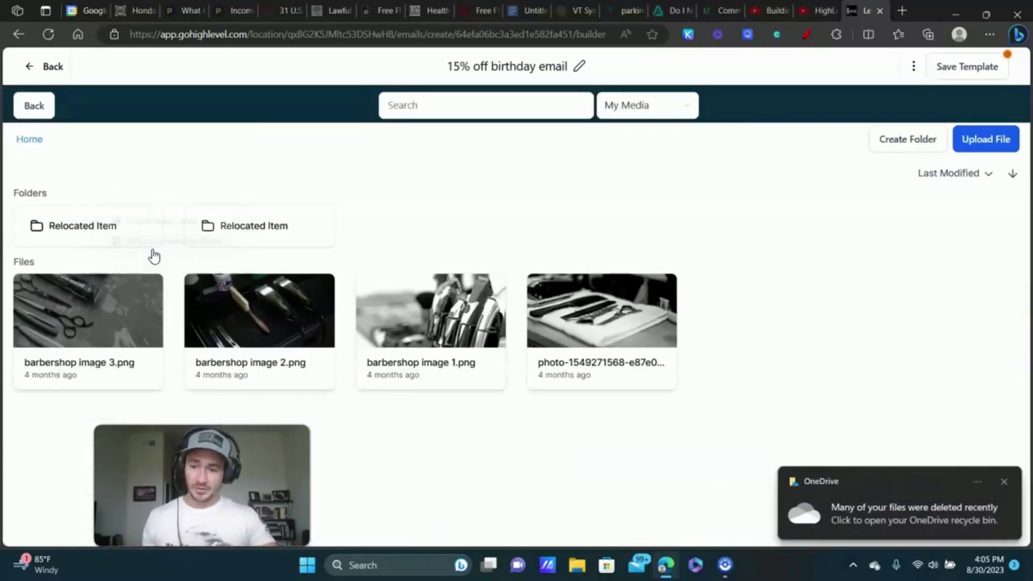
left_click(1005, 480)
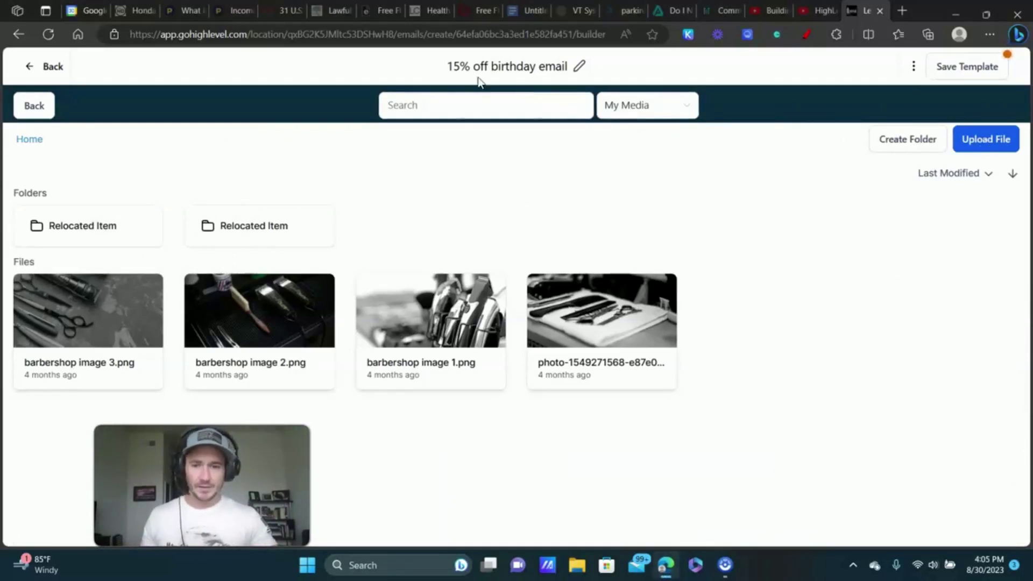
left_click(686, 113)
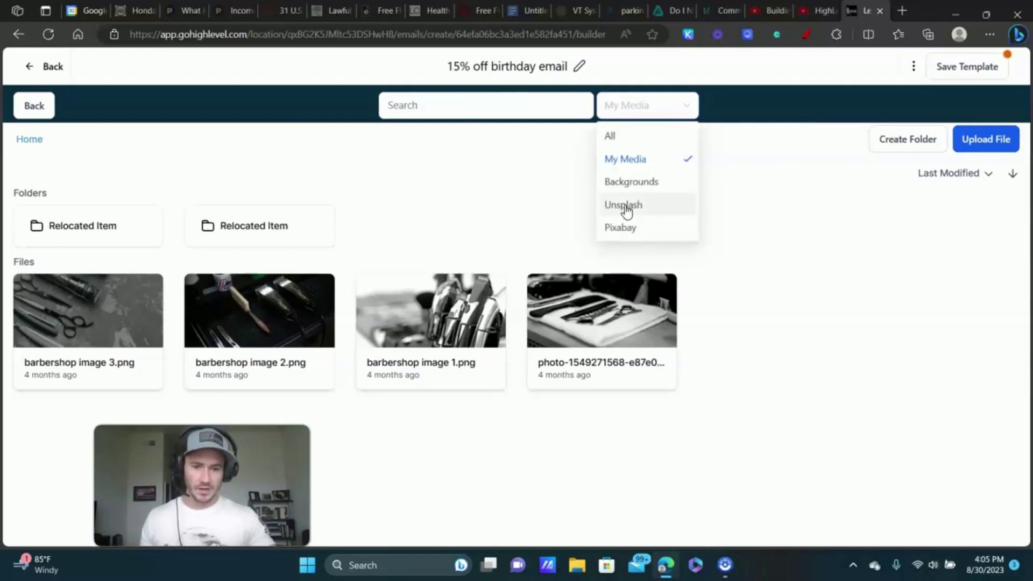
left_click(622, 228)
left_click(449, 106)
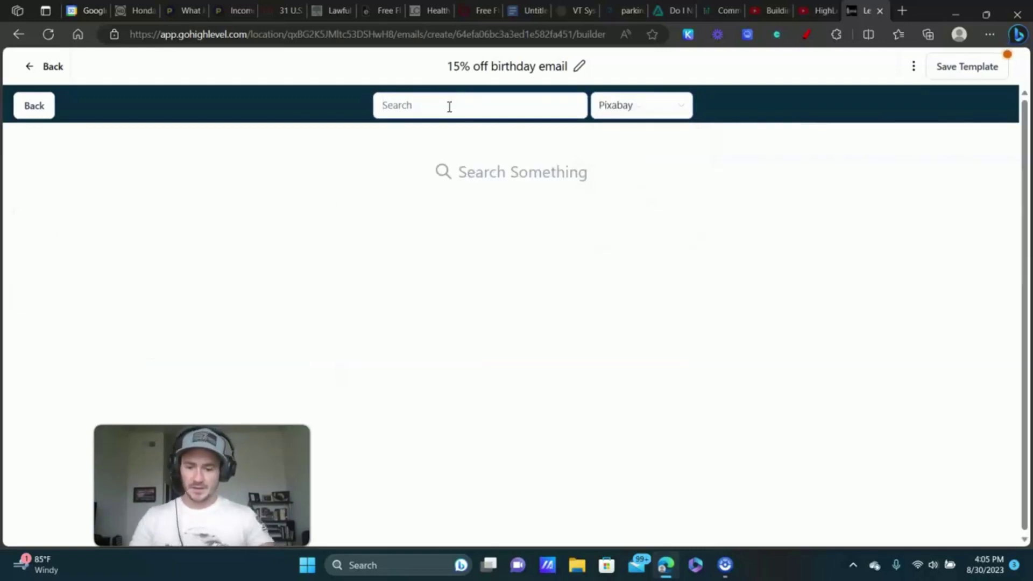
type("birthday")
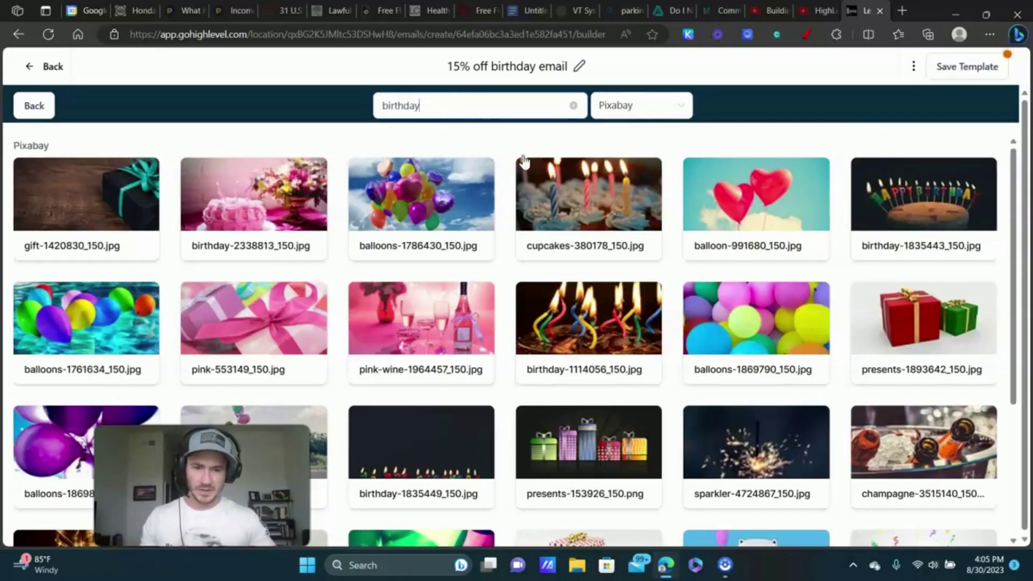
scroll(704, 236, "down", 4)
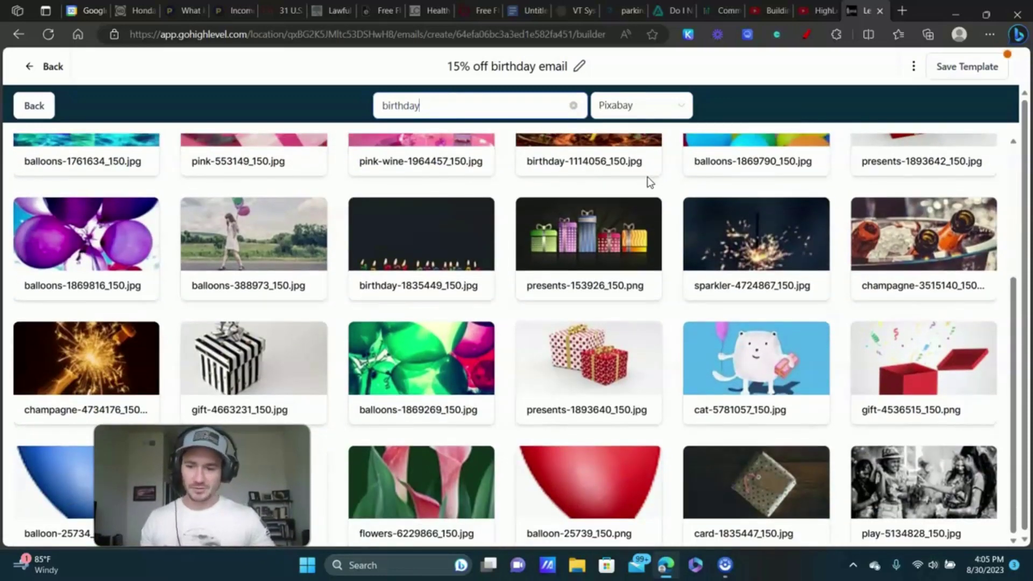
scroll(785, 253, "up", 4)
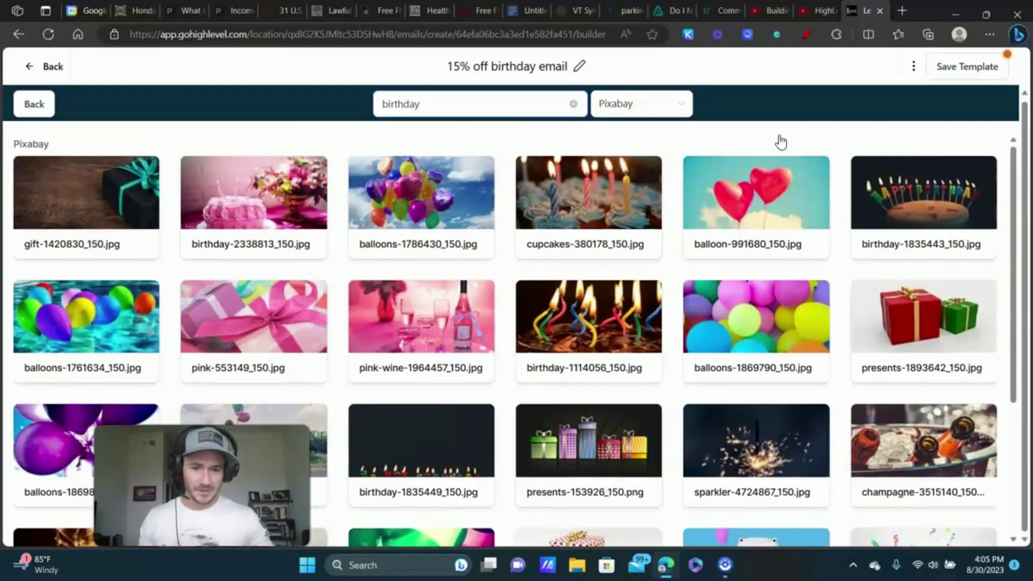
Replace the main car repair photo with the dark Happy Birthday picture with chocolates from Unsplash.
left_click(668, 103)
left_click(617, 201)
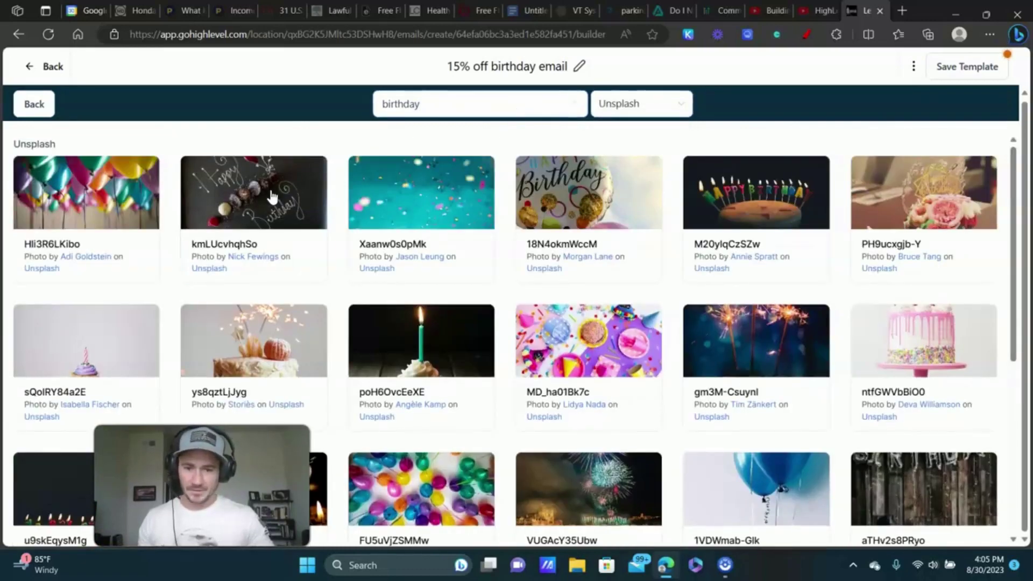
left_click(271, 197)
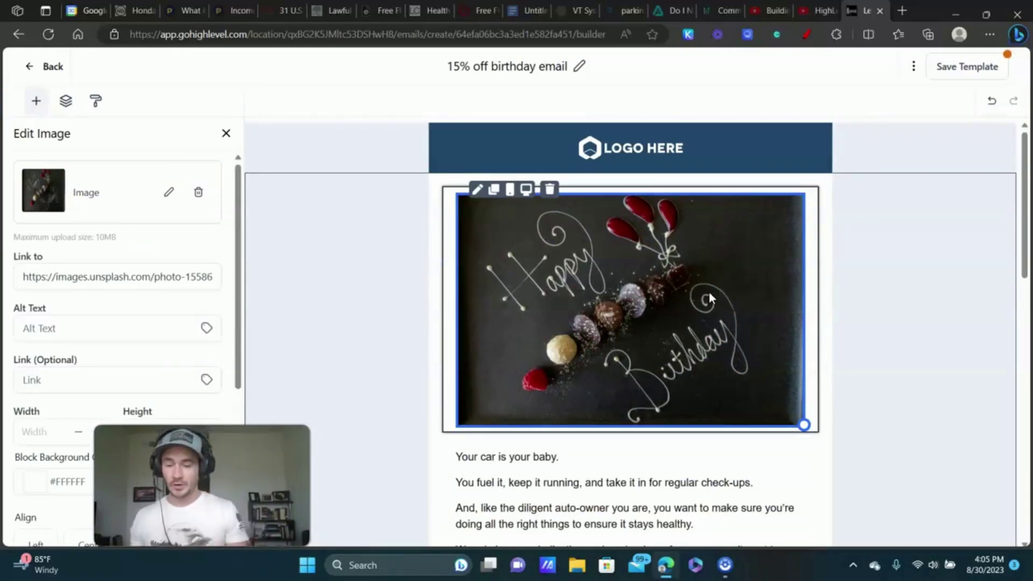
left_click(930, 245)
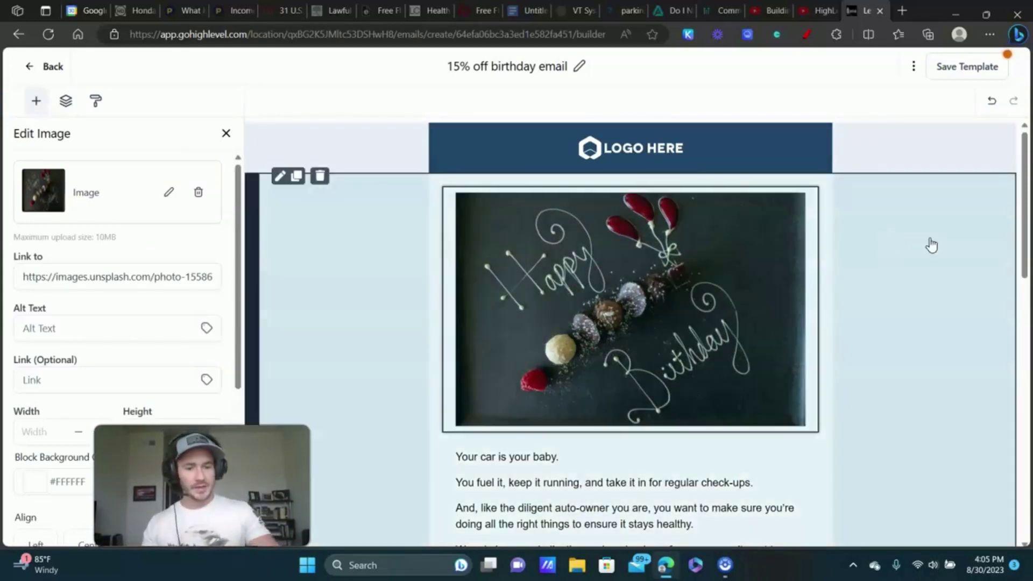
Highlight the entire car-care body text below the birthday image to examine it, and clear the selection.
scroll(623, 140, "down", 3)
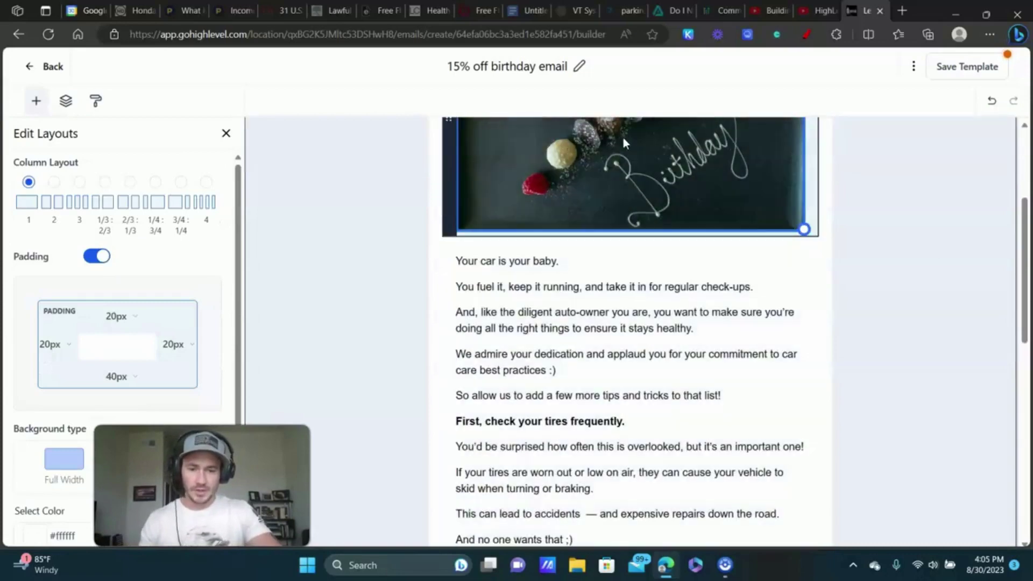
left_click(530, 311)
left_click_drag(456, 260, 750, 394)
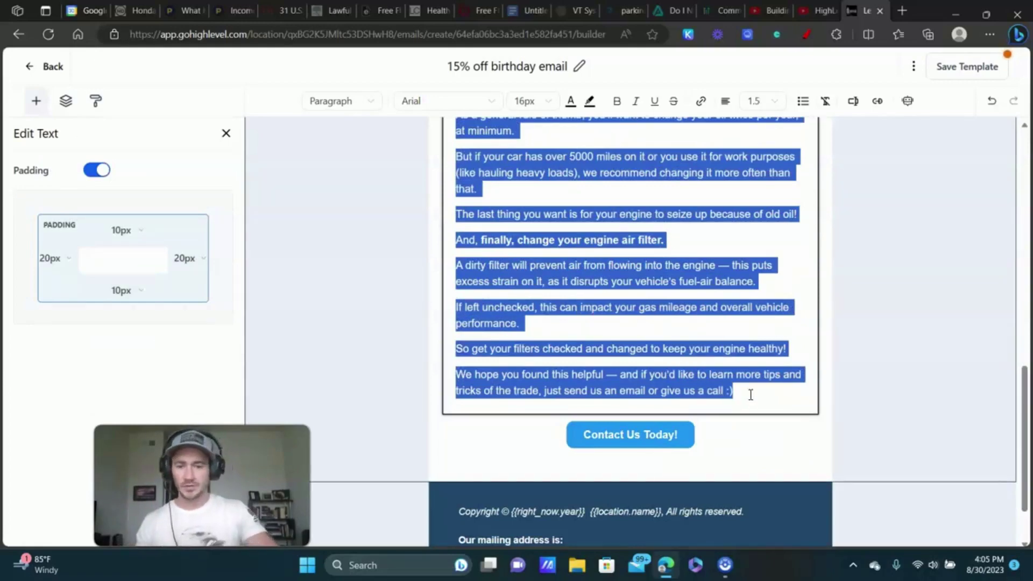
scroll(695, 249, "up", 3)
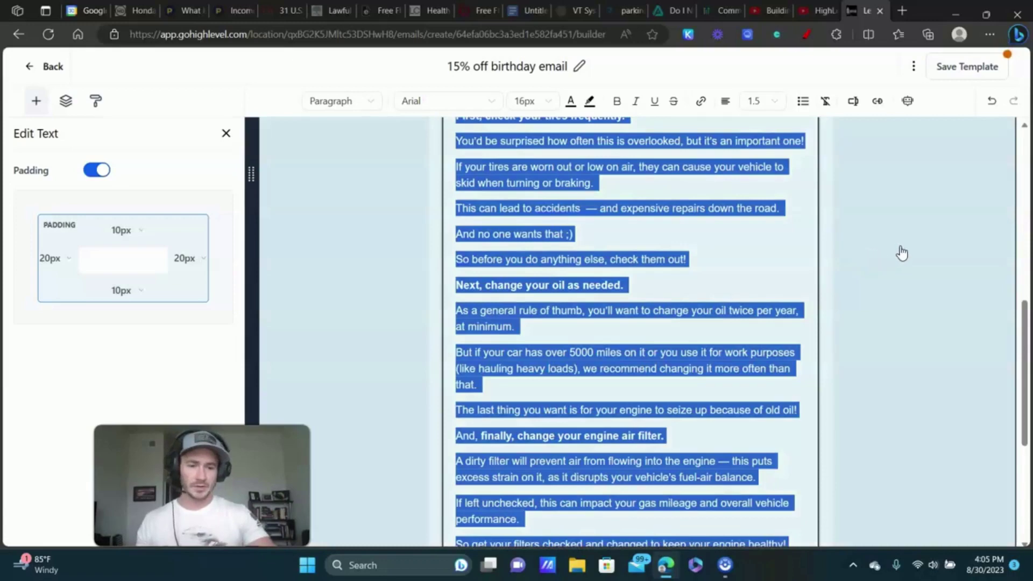
left_click(896, 253)
Open the settings of the "Contact Us Today!" button below the body text, and save the 15% off birthday email template.
scroll(669, 269, "down", 5)
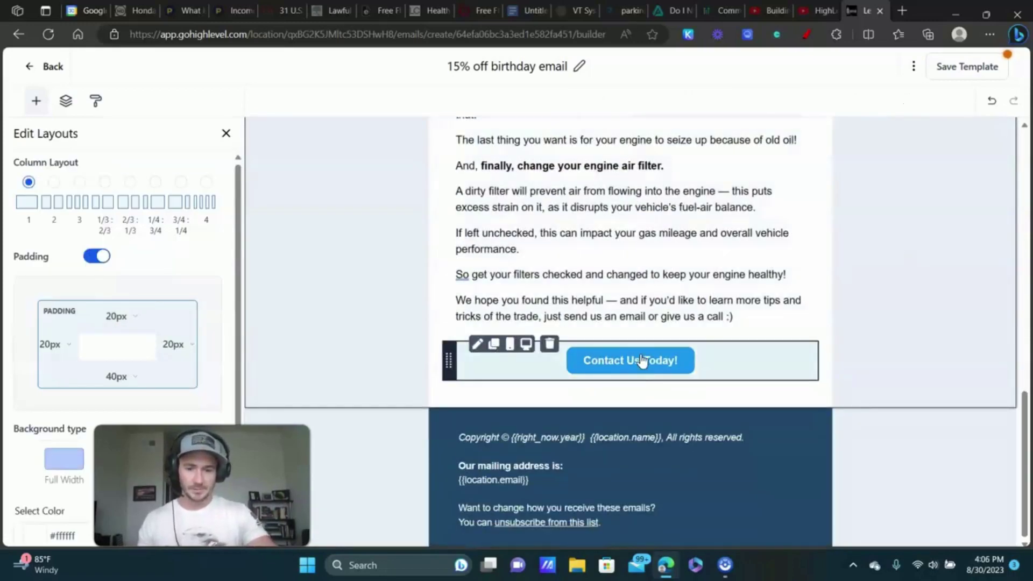
left_click(641, 365)
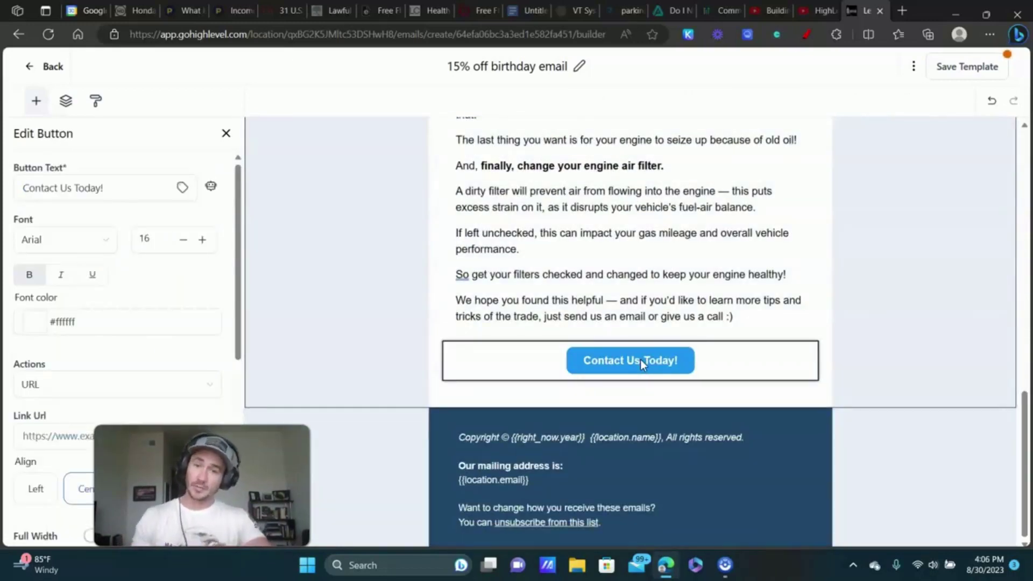
mouse_move(545, 364)
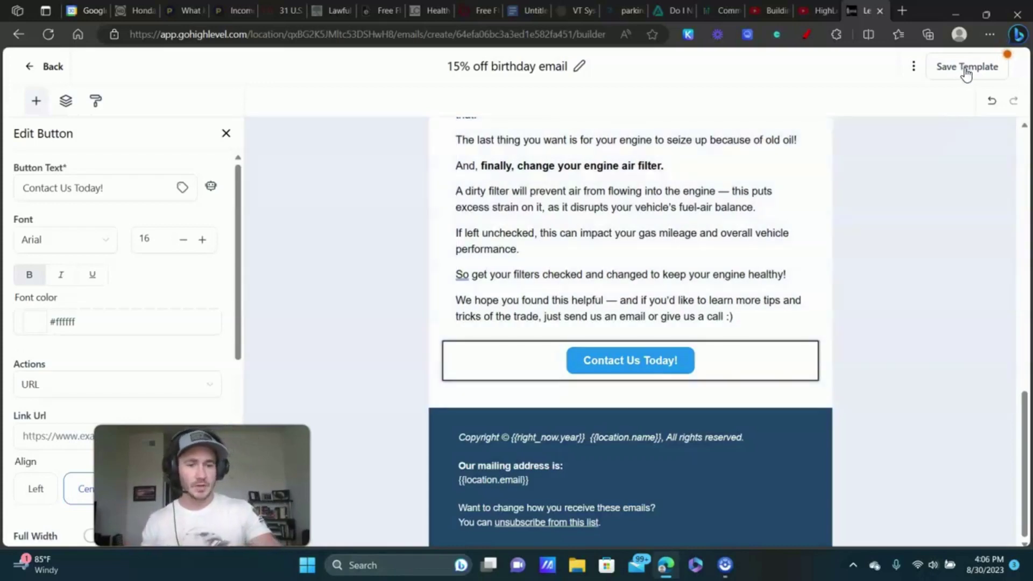
left_click(965, 70)
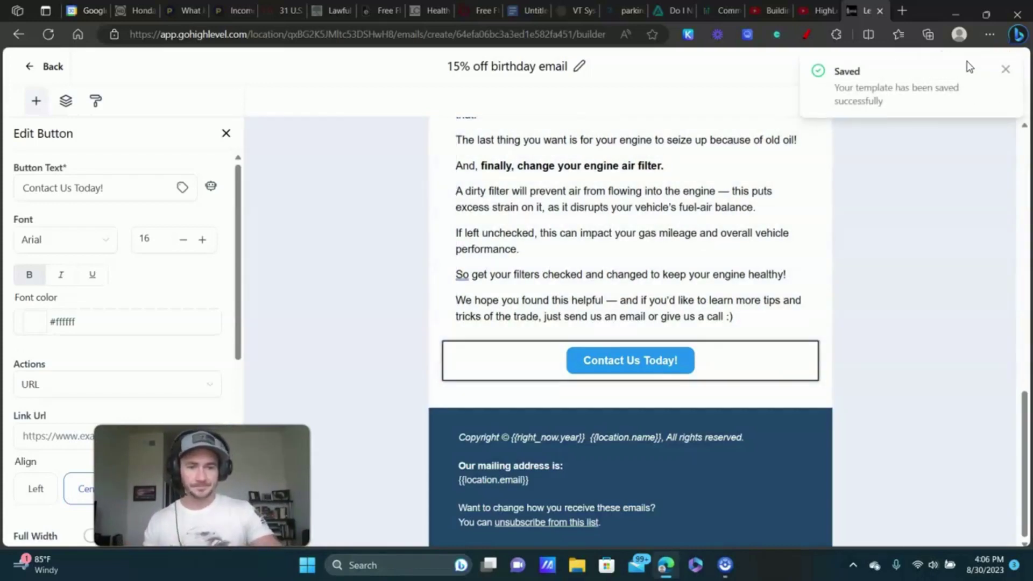
Leave the email builder, dismiss the phone number notice in the automation workflows, and open the Birthday Campaign 2 workflow.
left_click(48, 67)
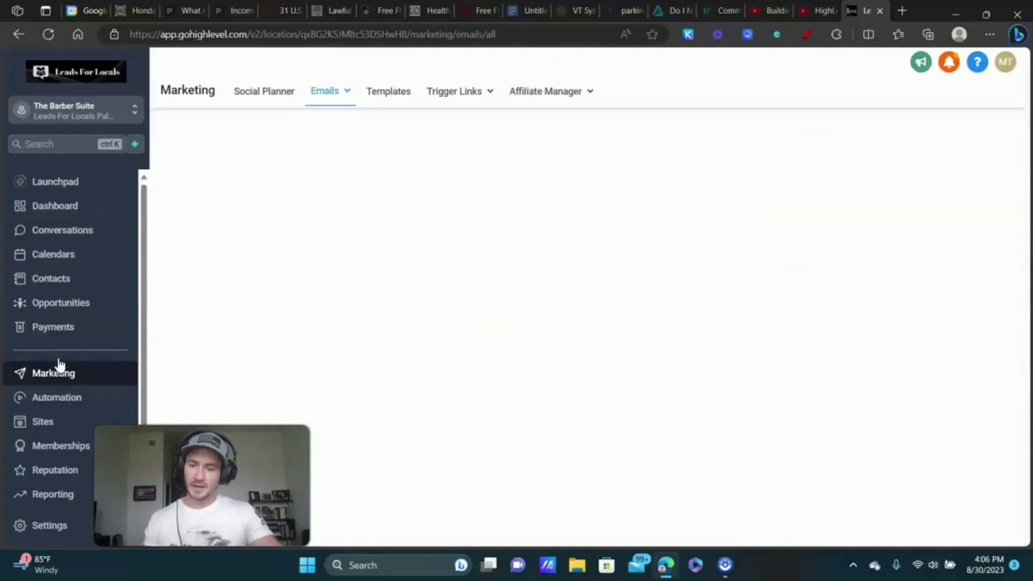
left_click(57, 397)
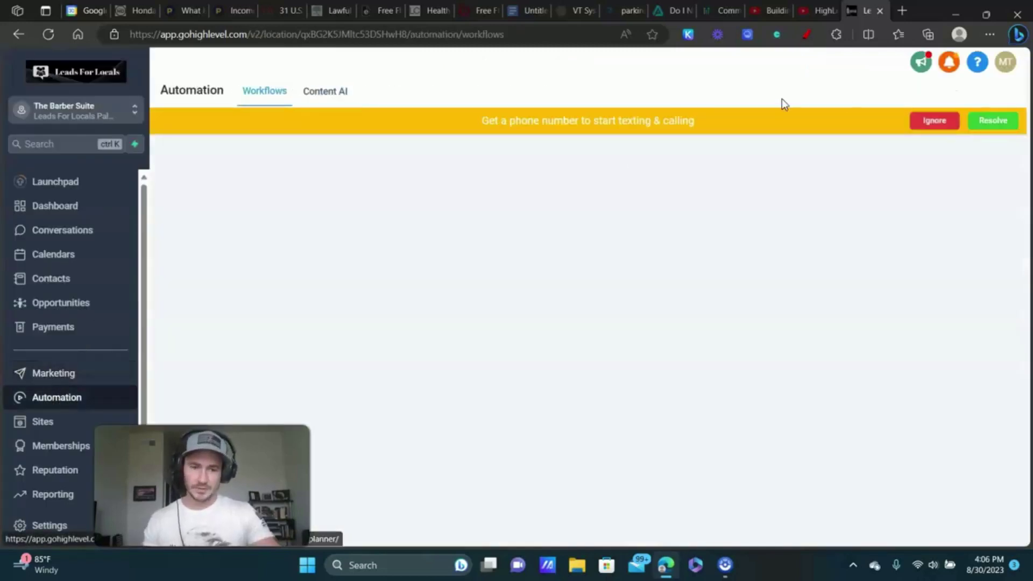
left_click(931, 121)
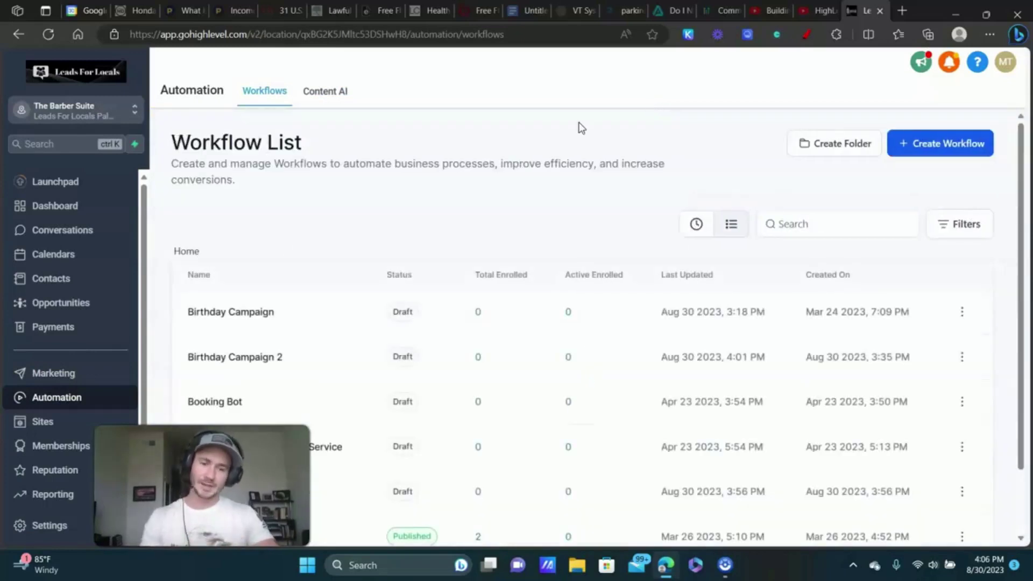
left_click(245, 358)
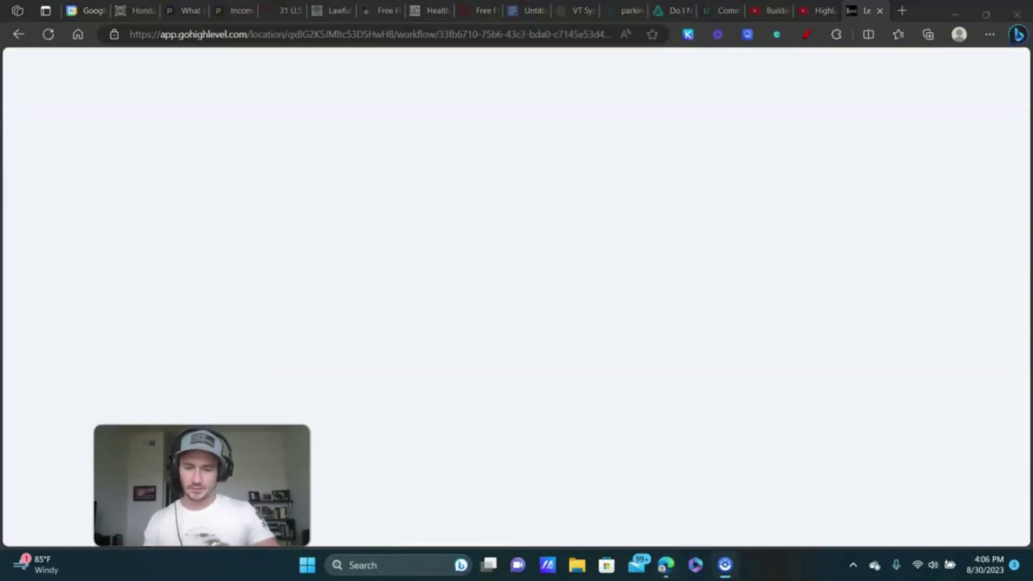
left_click_drag(202, 485, 907, 482)
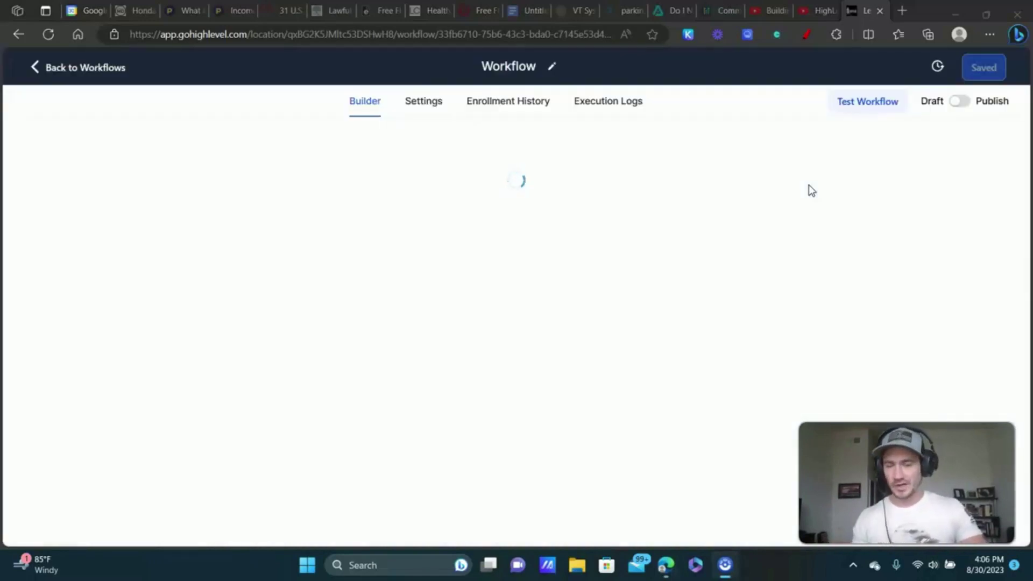
Apply the "15% off birthday email" template to the workflow's Email action, and save the action and the workflow.
left_click(537, 402)
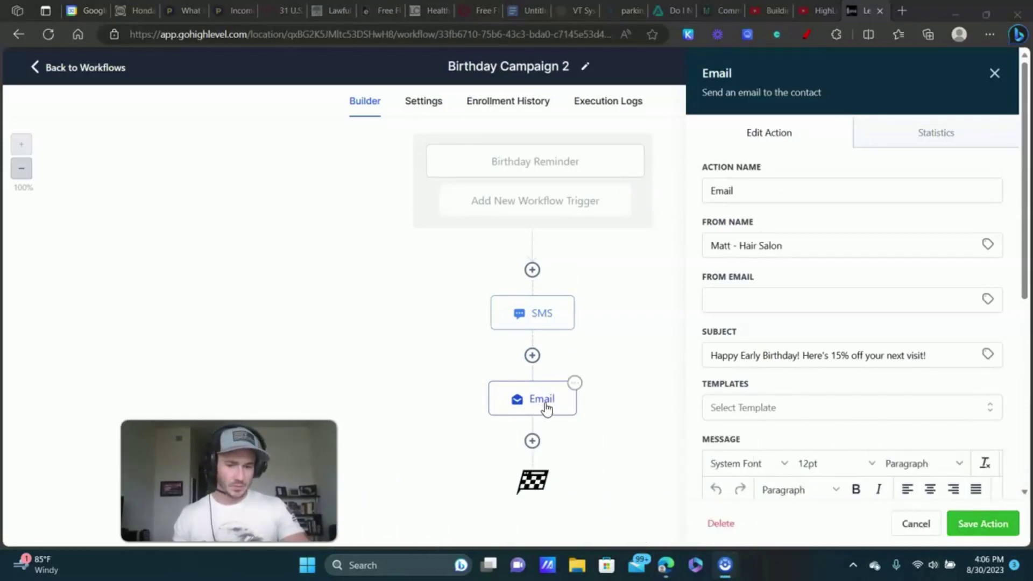
scroll(722, 316, "down", 1)
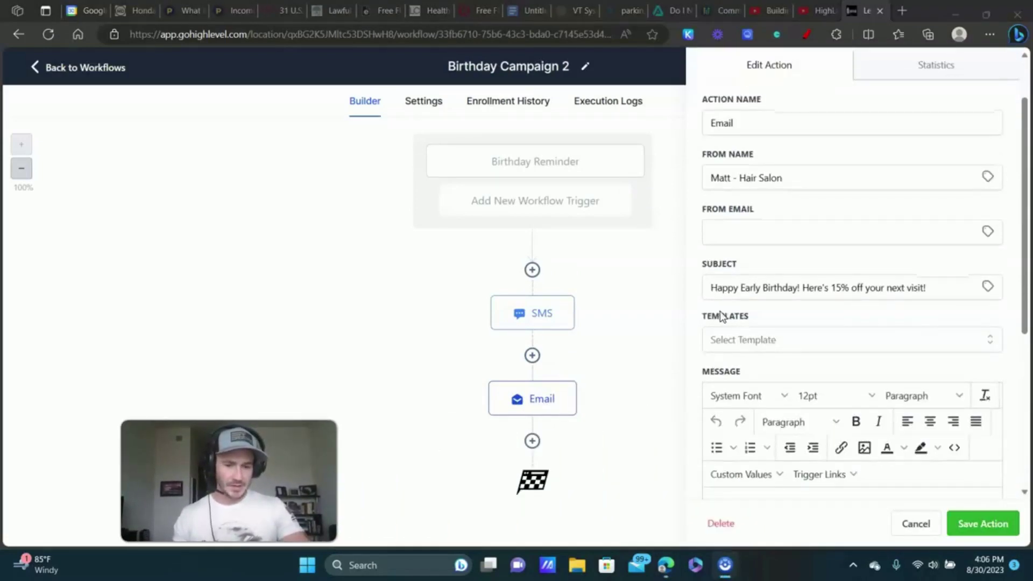
left_click(751, 340)
left_click(743, 430)
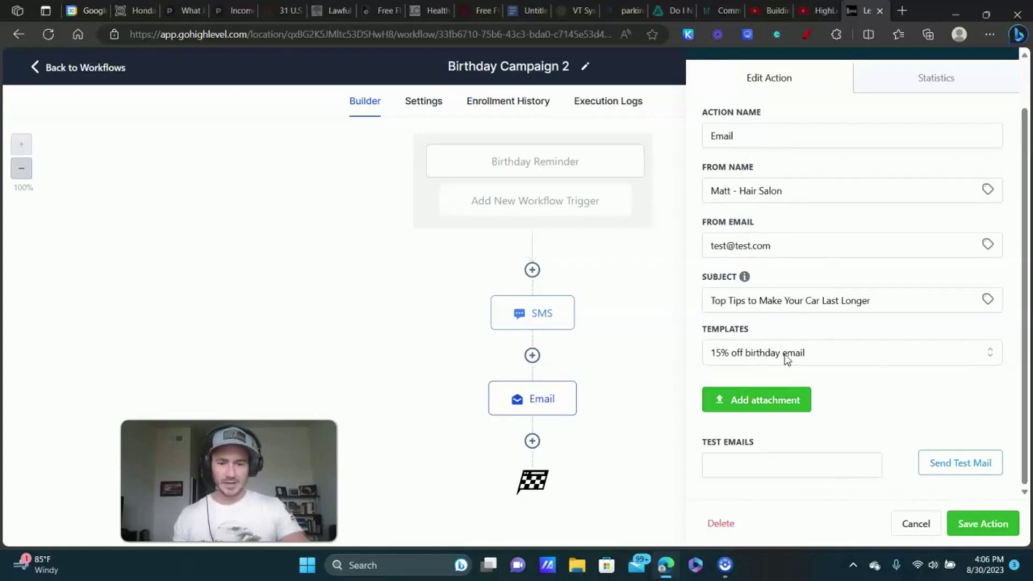
left_click(975, 528)
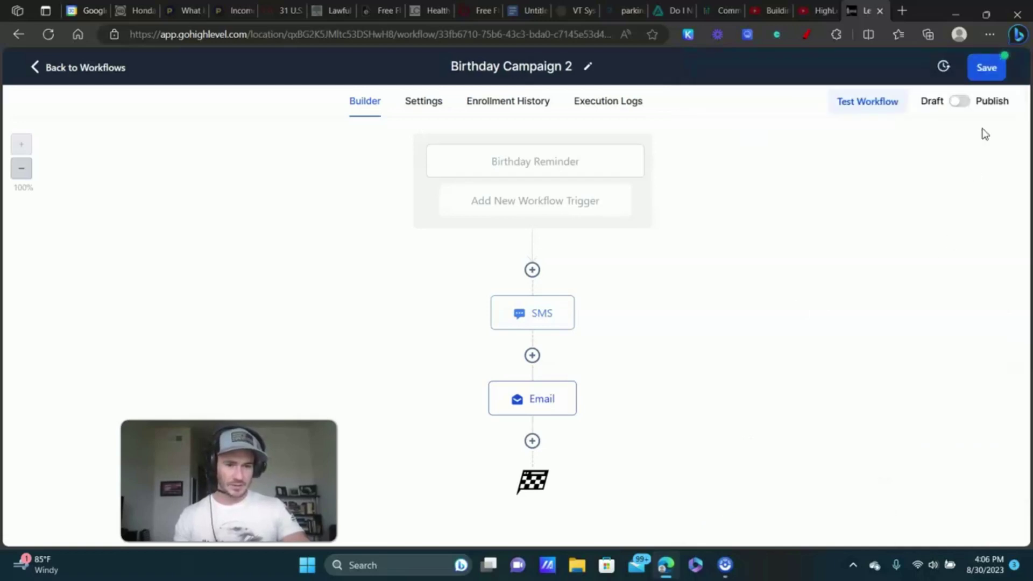
left_click(988, 67)
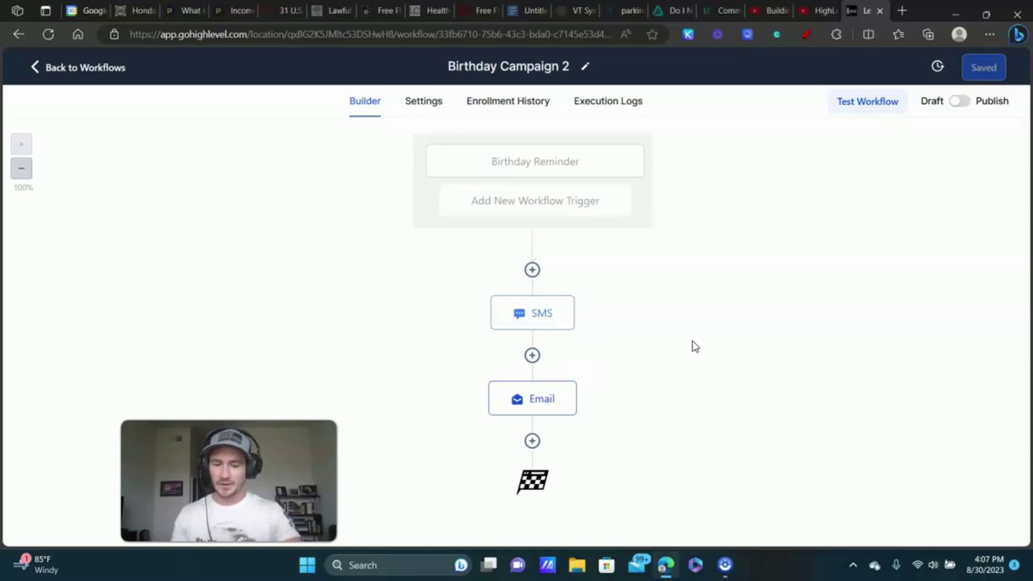
Add a Wait action with a time delay of 1 day after the Email action, and save the action.
left_click(532, 440)
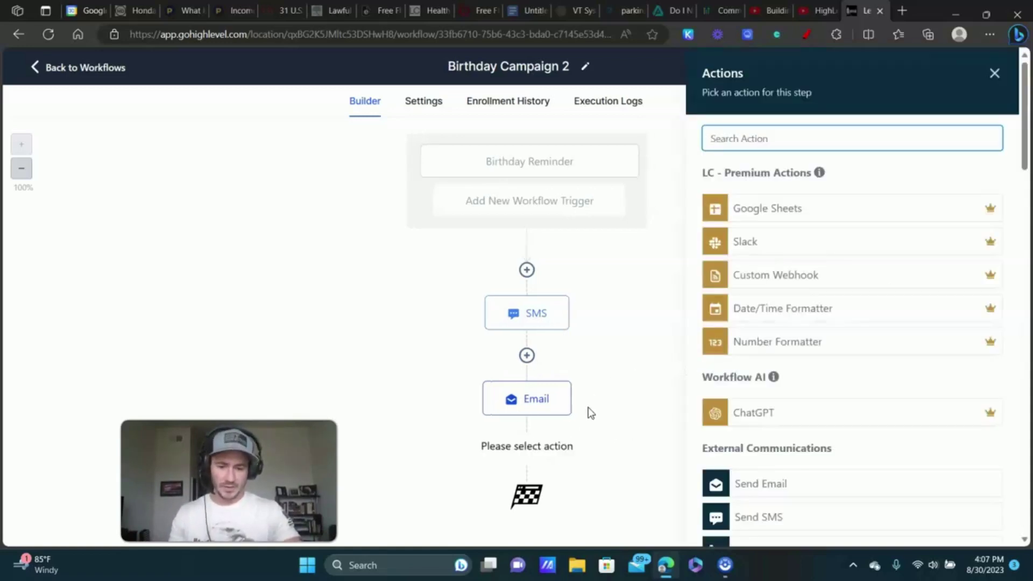
scroll(860, 350, "down", 20)
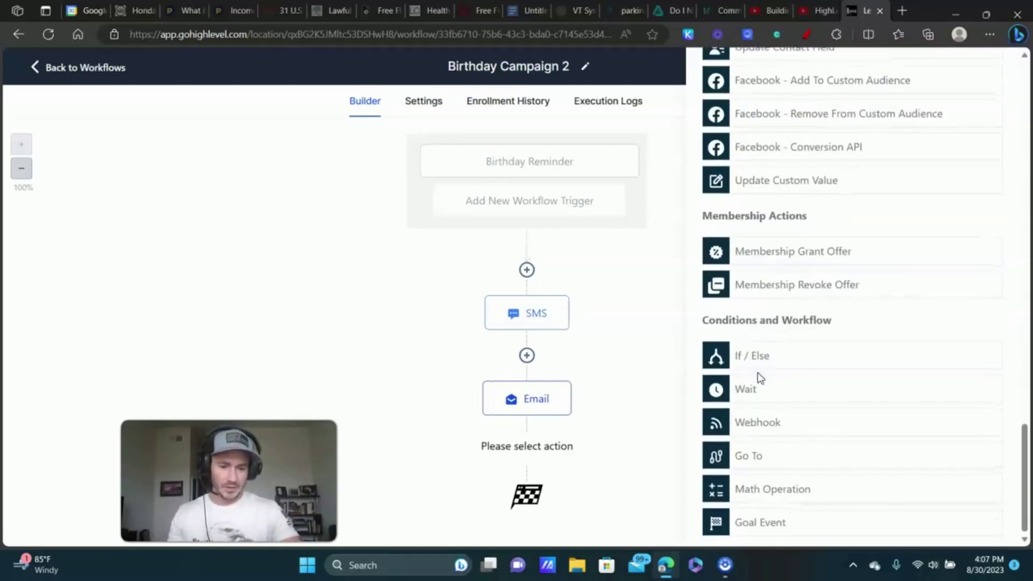
left_click(764, 390)
left_click(574, 298)
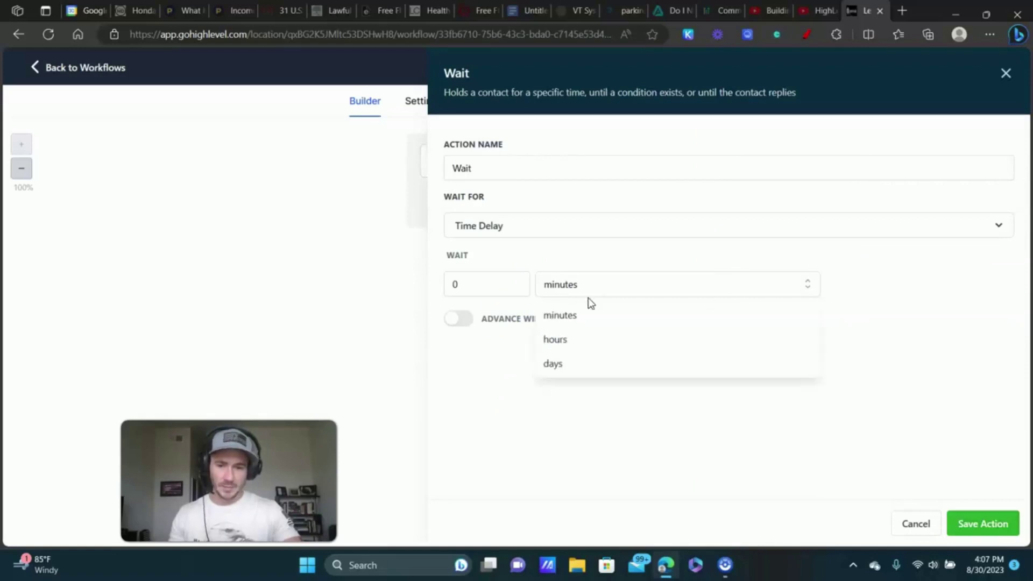
left_click(567, 363)
left_click(472, 285)
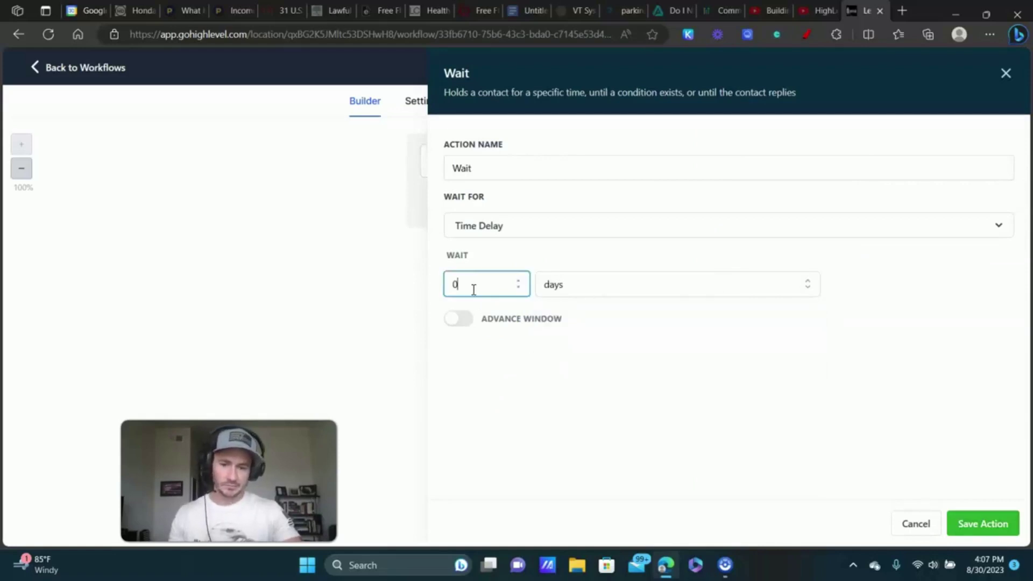
double_click(474, 288)
type("1")
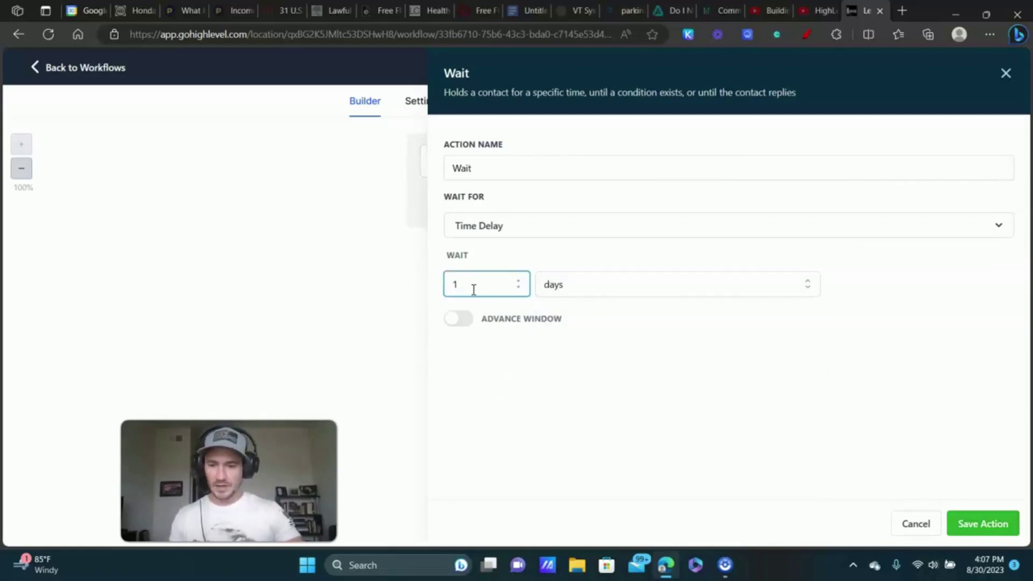
left_click(968, 523)
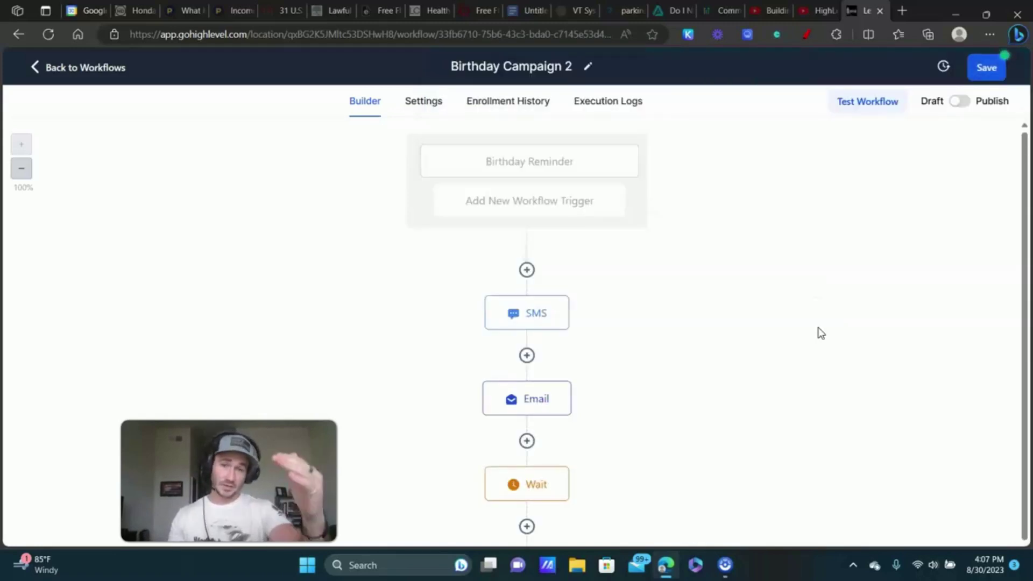
scroll(807, 331, "down", 1)
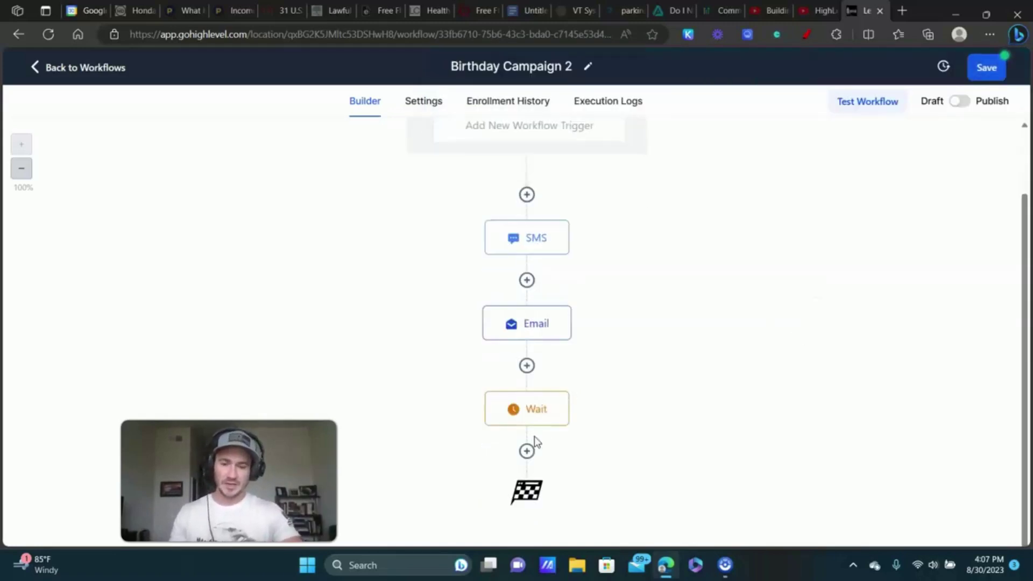
left_click(527, 451)
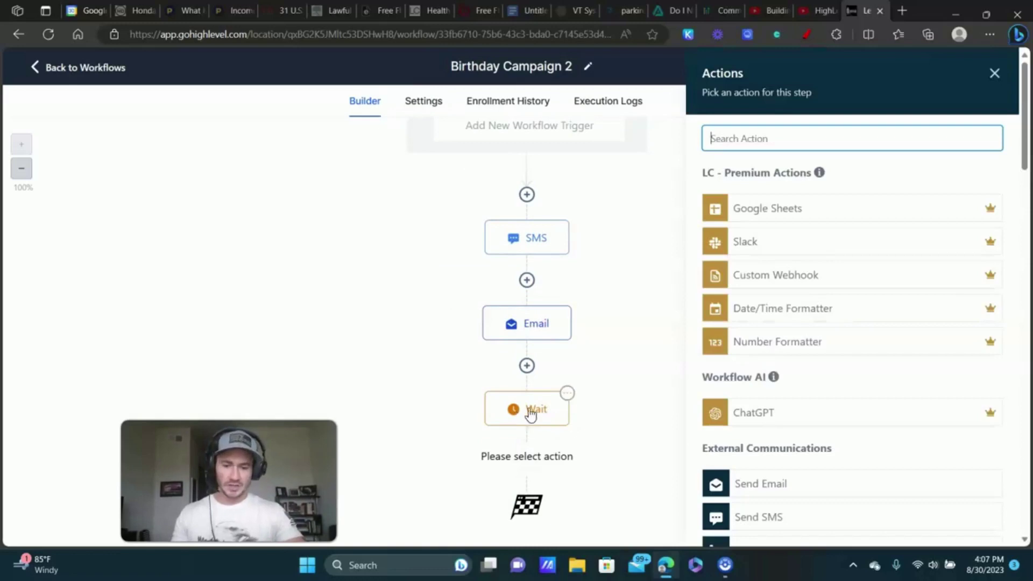
scroll(814, 300, "down", 3)
left_click(755, 369)
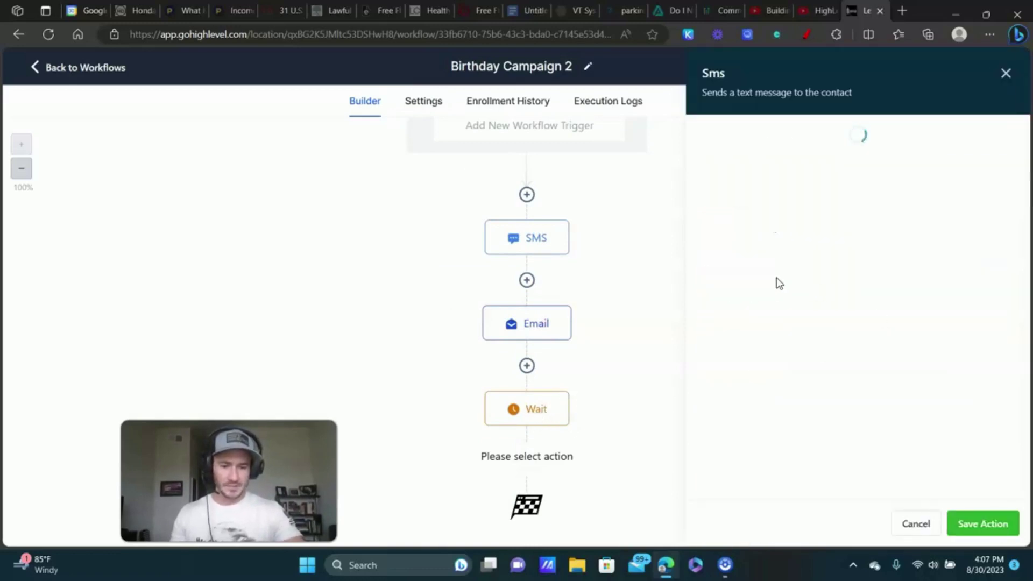
left_click(805, 352)
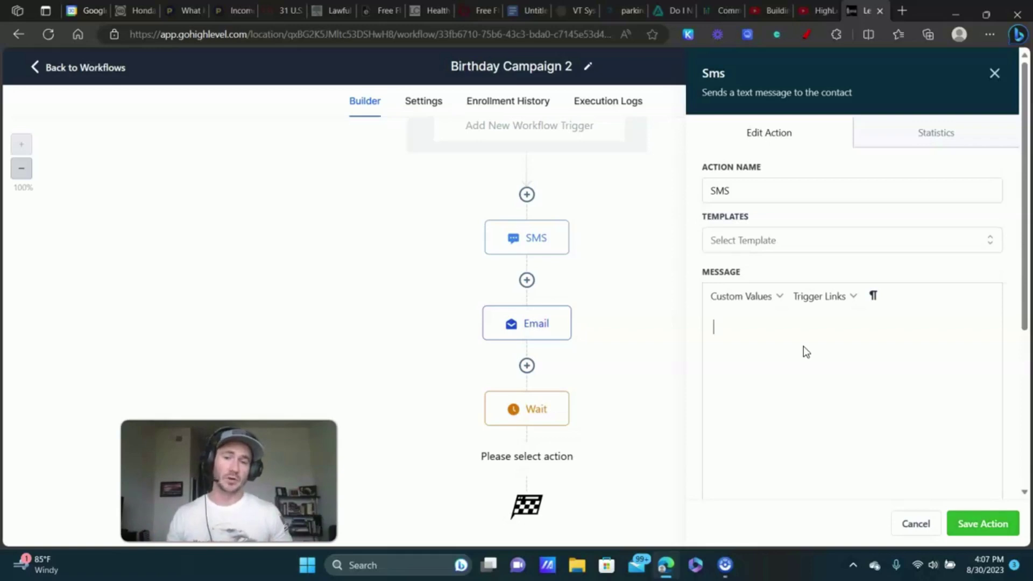
left_click(916, 524)
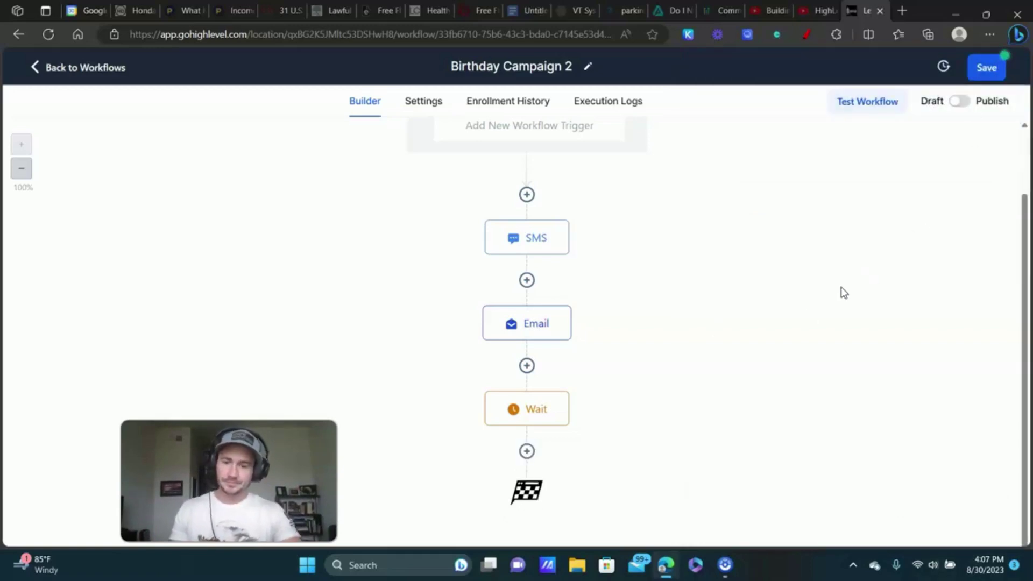